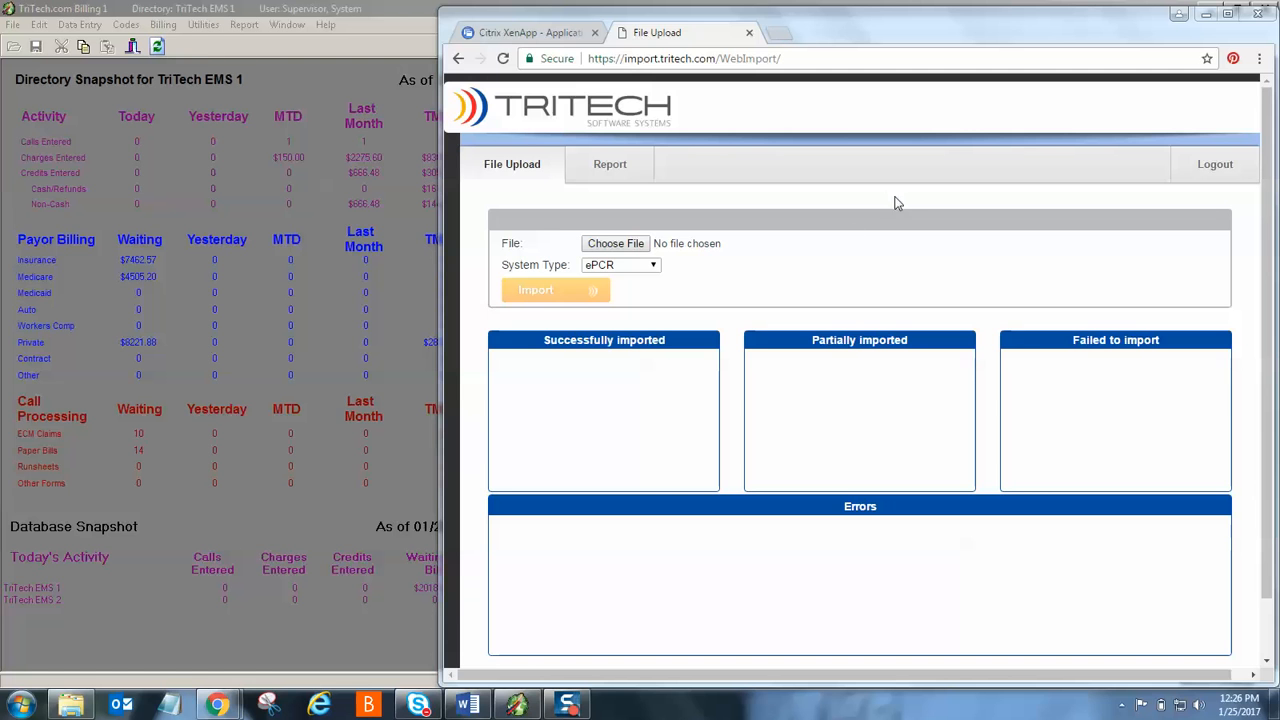
- Import TEST IMPORT.xml as an ePCR file and highlight the failing eDisposition.07 in the XSD error
click(630, 248)
click(644, 133)
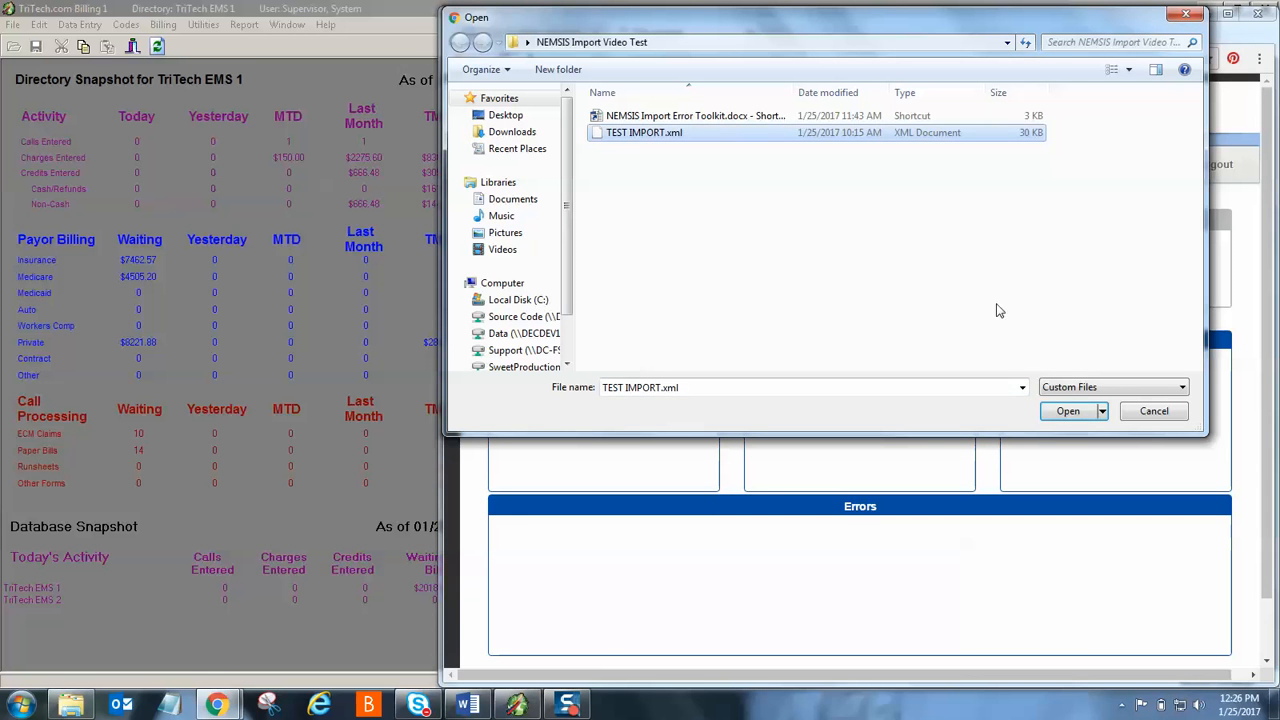
click(1066, 411)
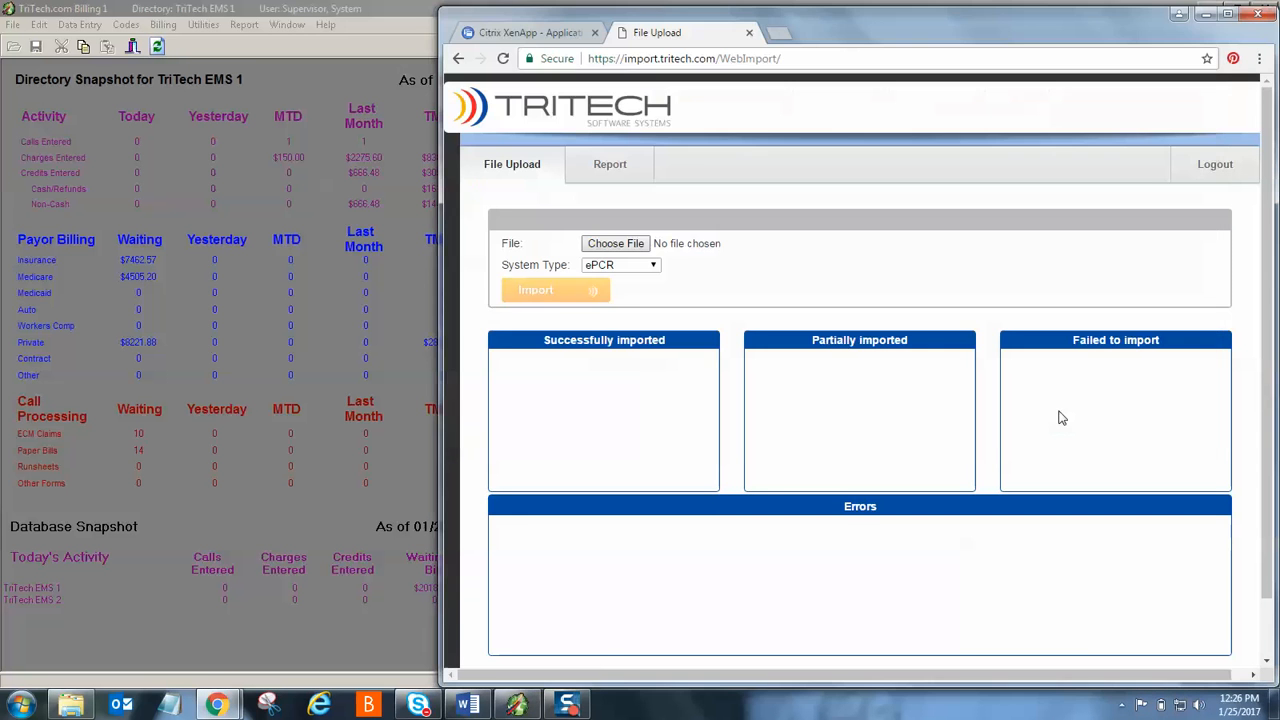
click(548, 292)
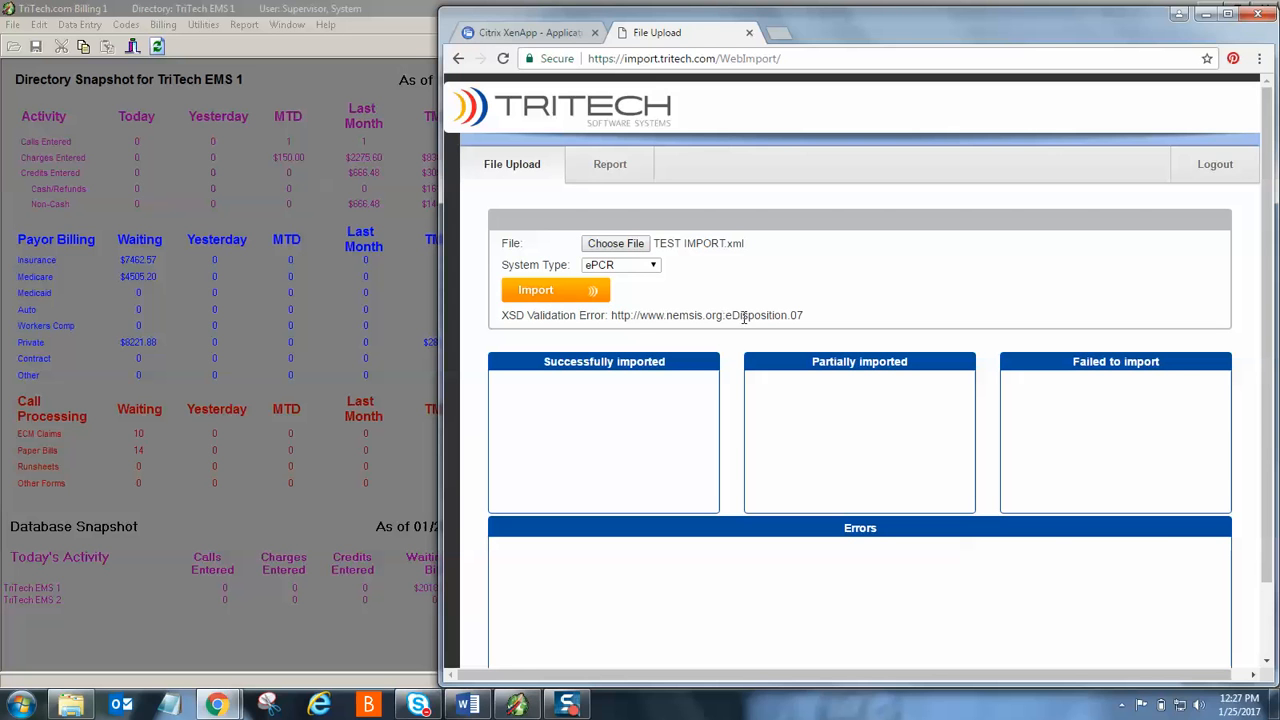
drag(727, 315, 805, 316)
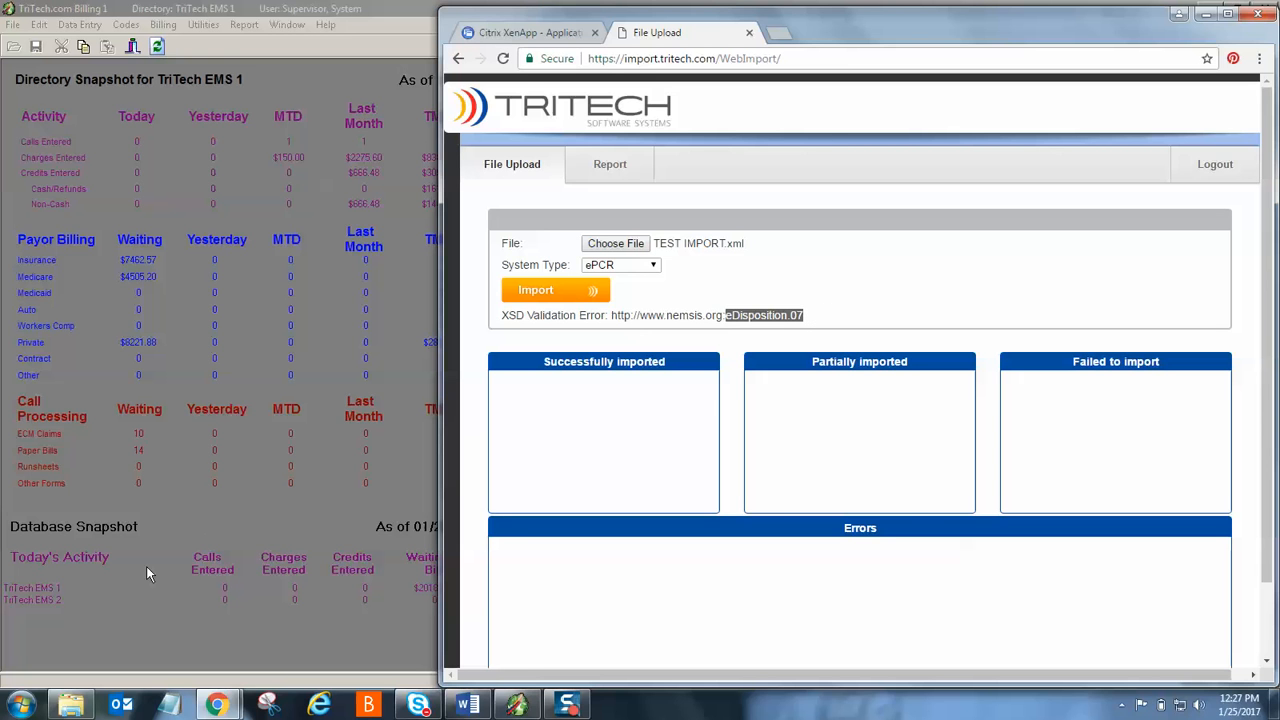
click(100, 592)
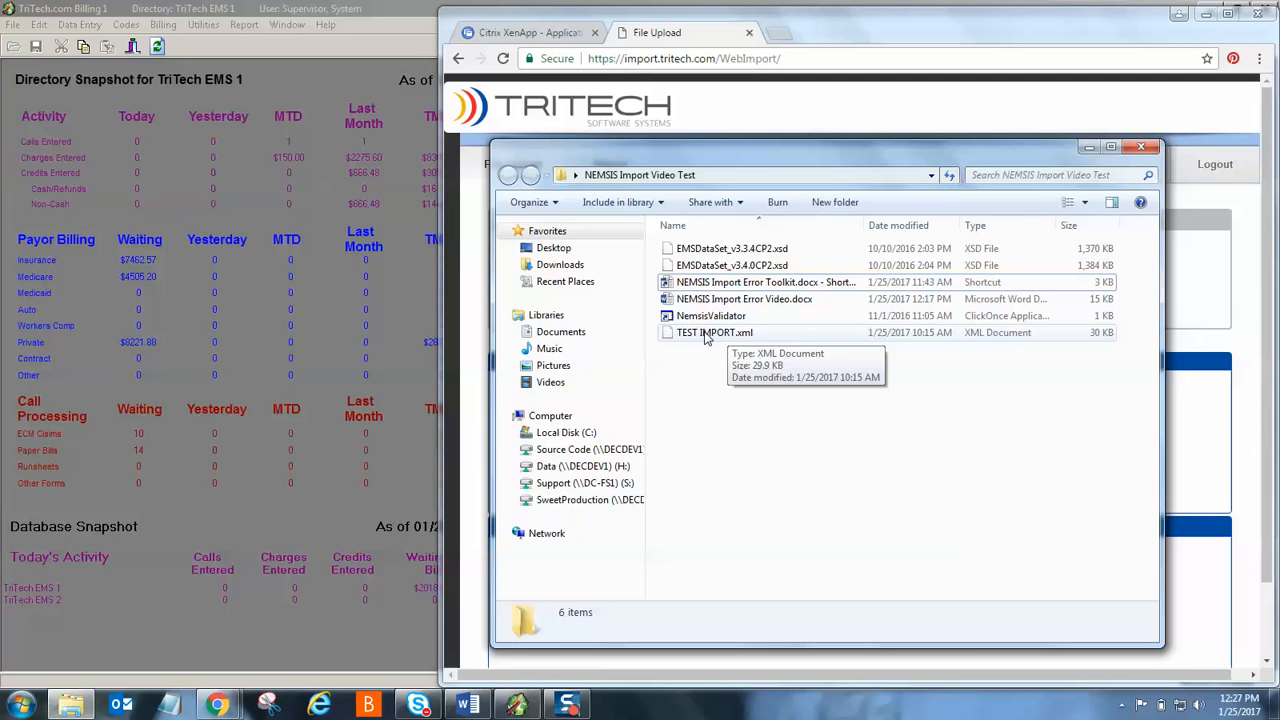
- Select TEST IMPORT.xml in the NEMSIS Import Video Test folder and show its context menu
click(705, 338)
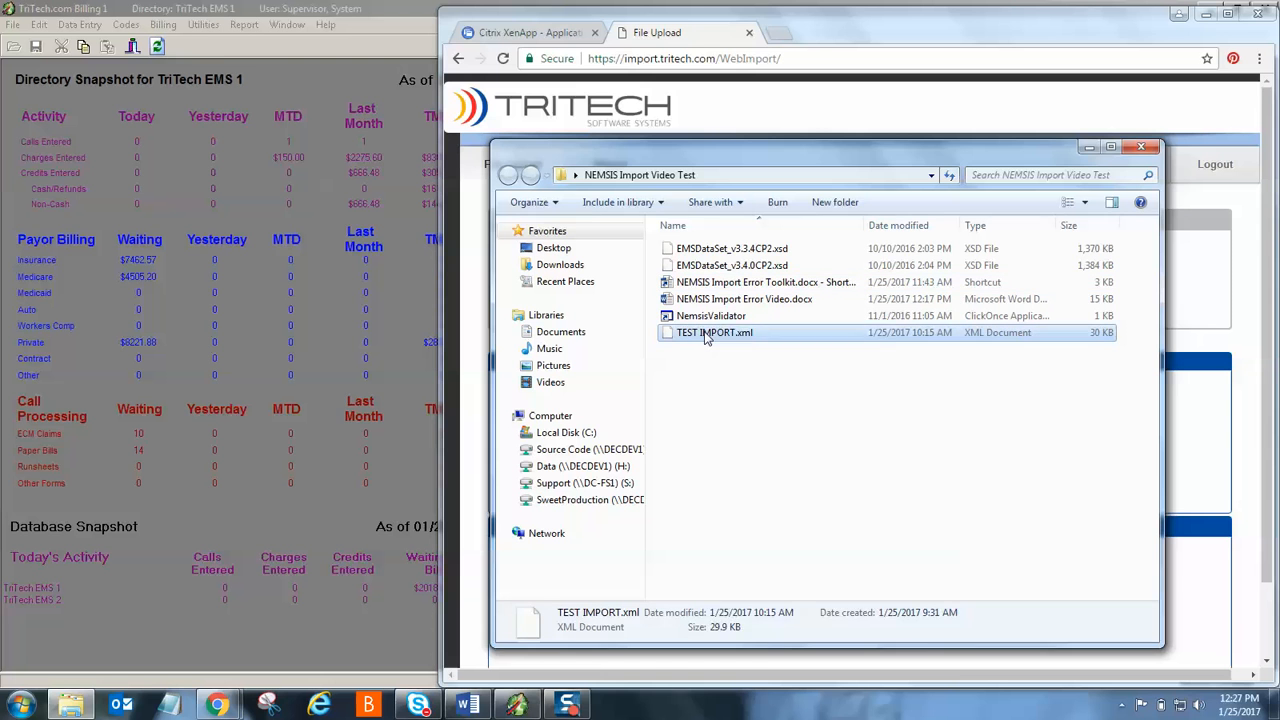
right_click(705, 338)
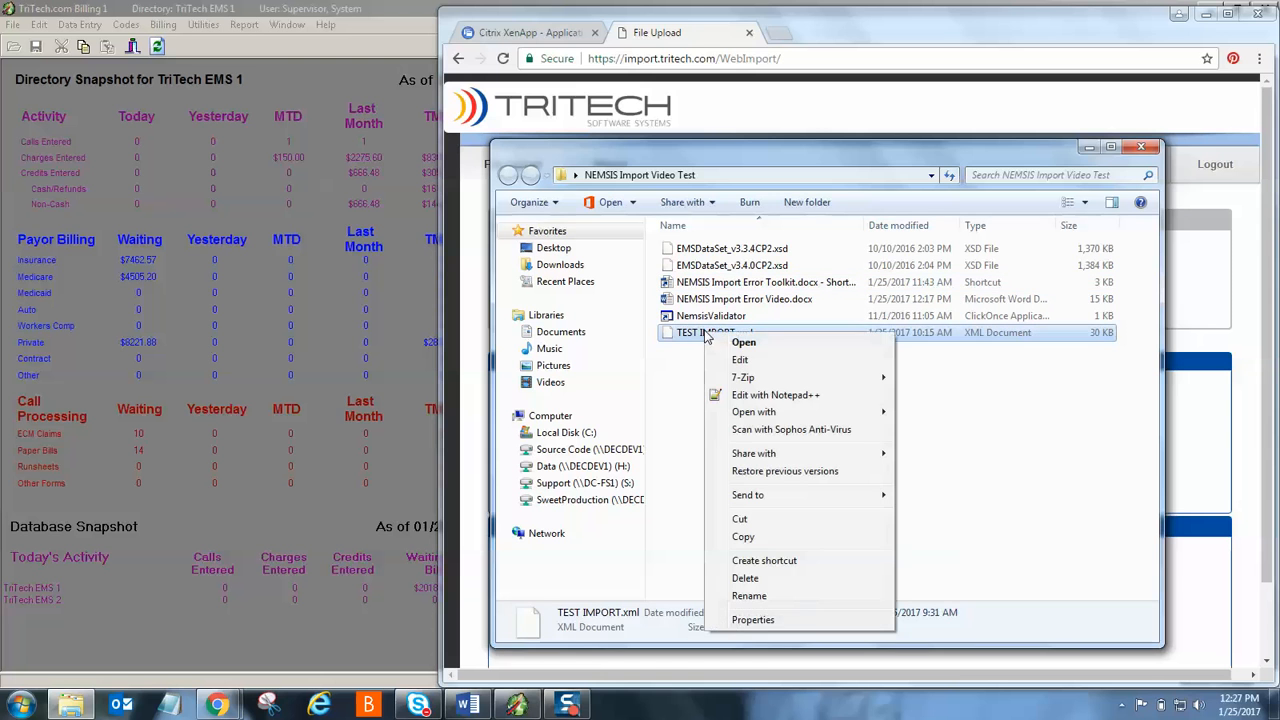
- Edit TEST IMPORT.xml with Notepad++ in a taller window, compared against the WebImport error
click(789, 396)
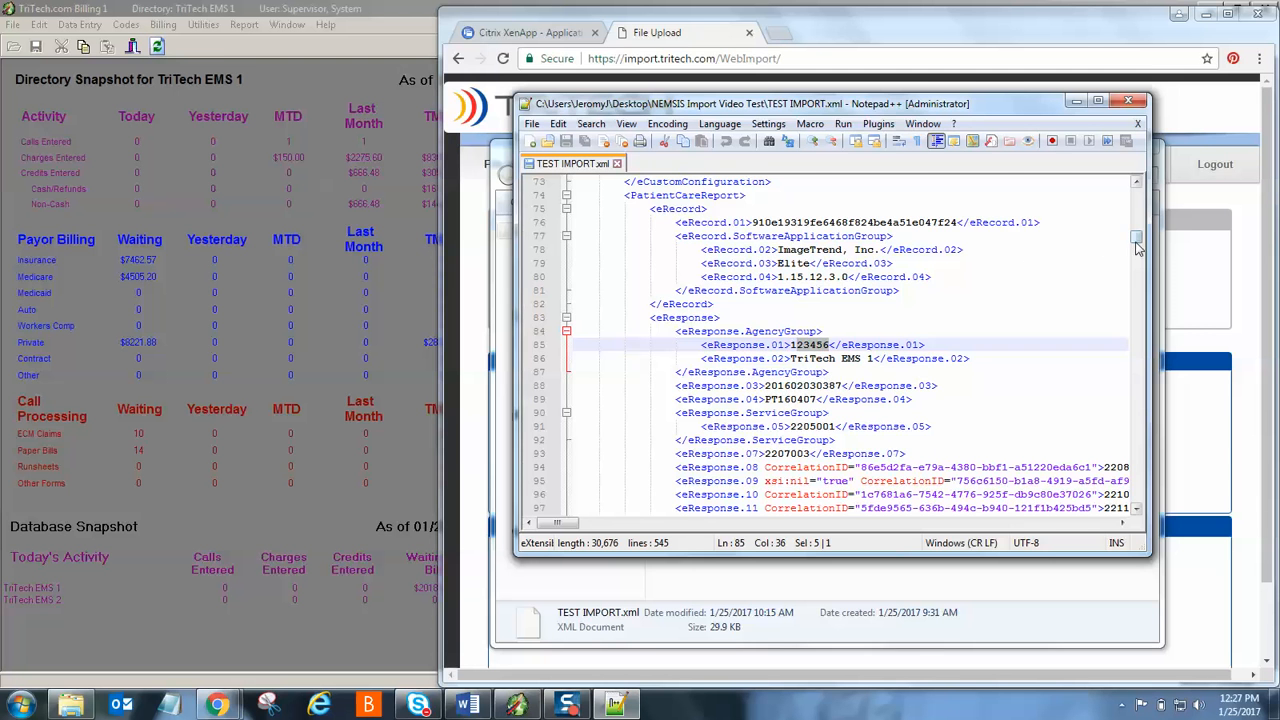
drag(1136, 240, 1140, 197)
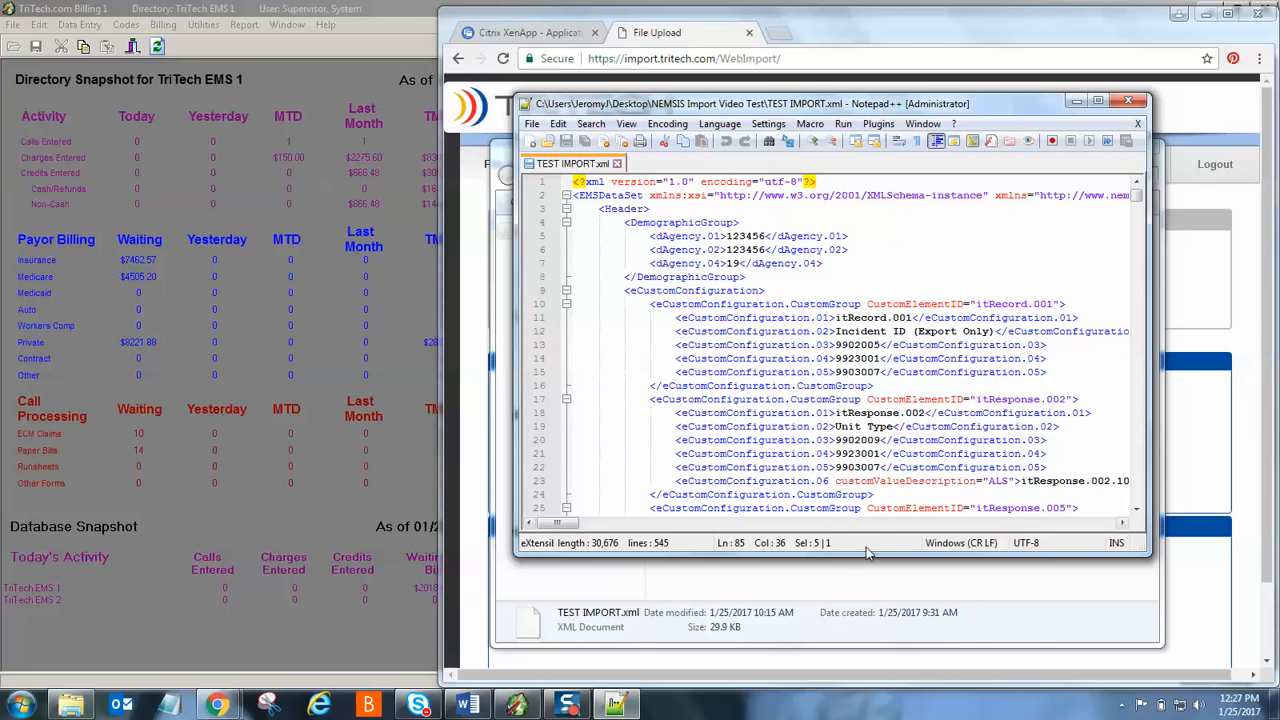
drag(868, 553, 868, 630)
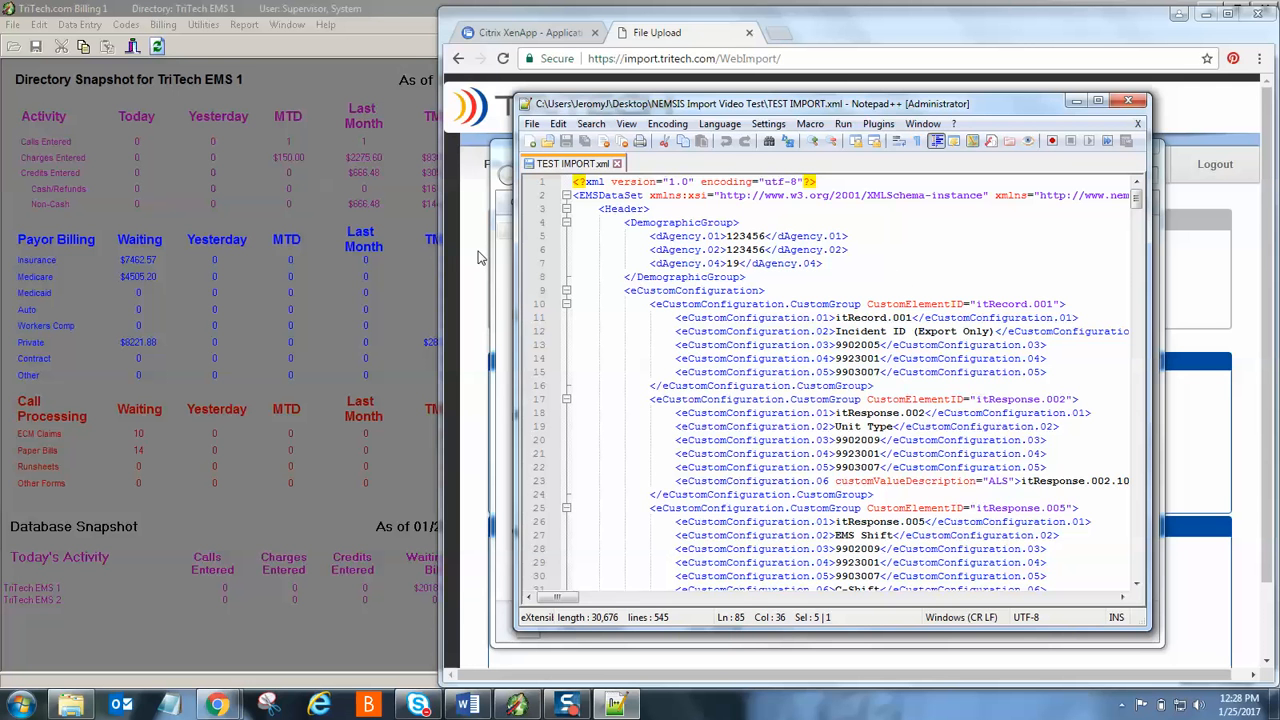
drag(888, 104, 552, 103)
click(1091, 148)
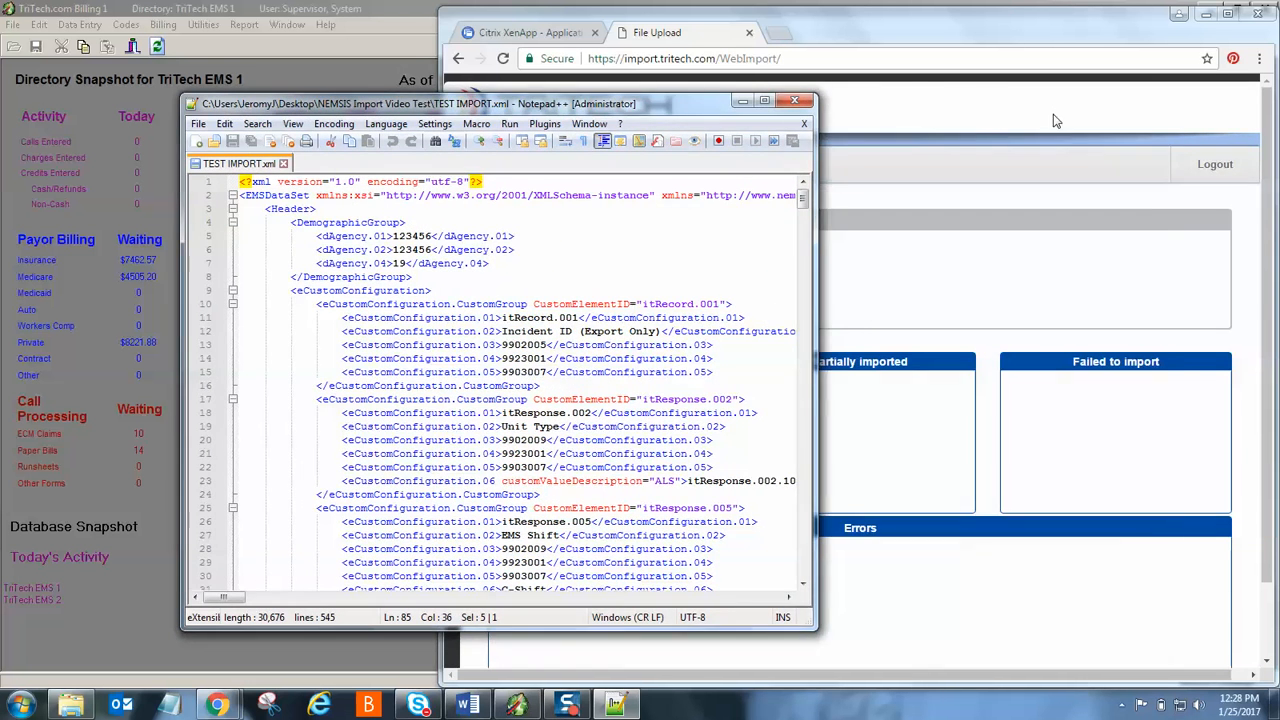
click(1053, 120)
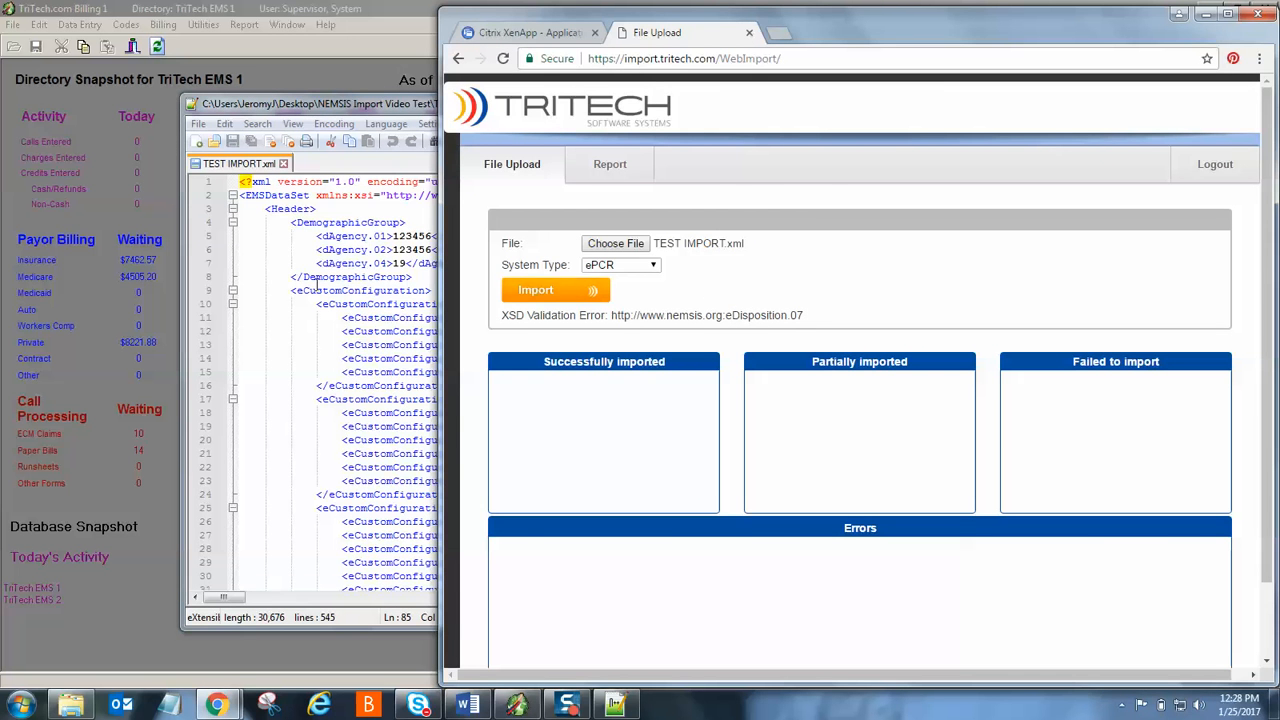
click(256, 263)
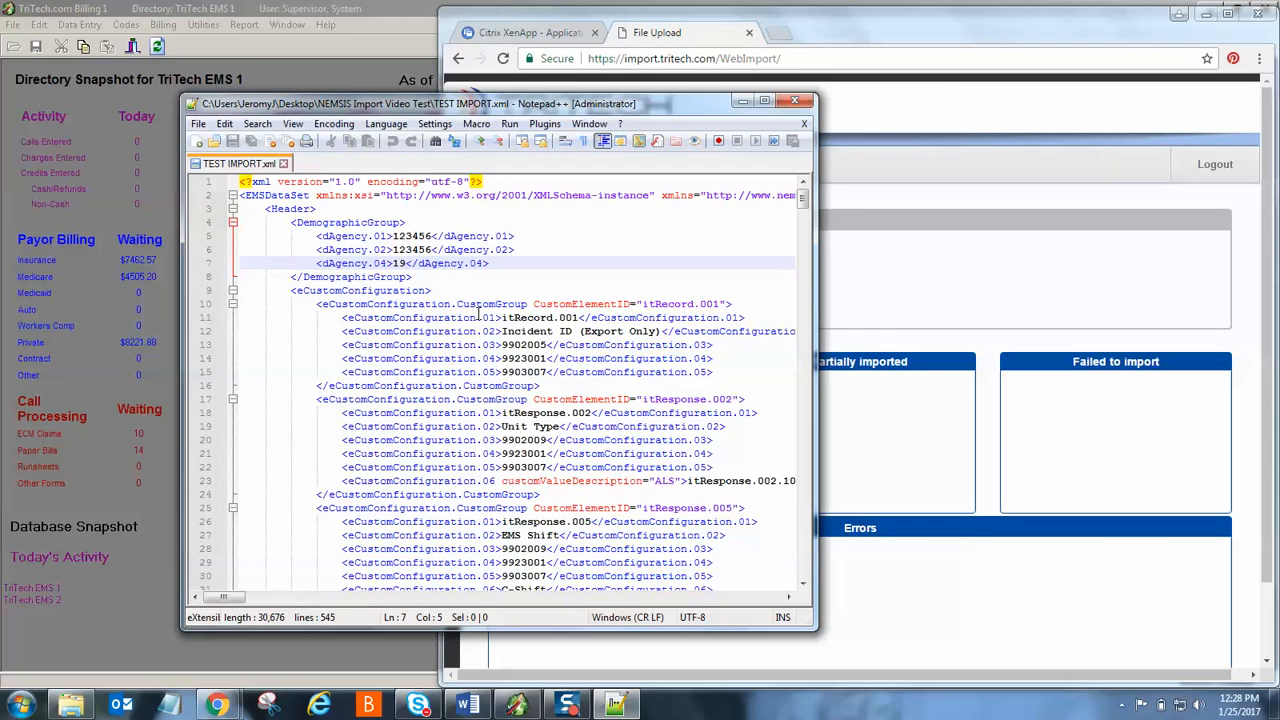
- Search the file for eDisposition.07, finding it on line 468 holding 691001
key(ctrl+f)
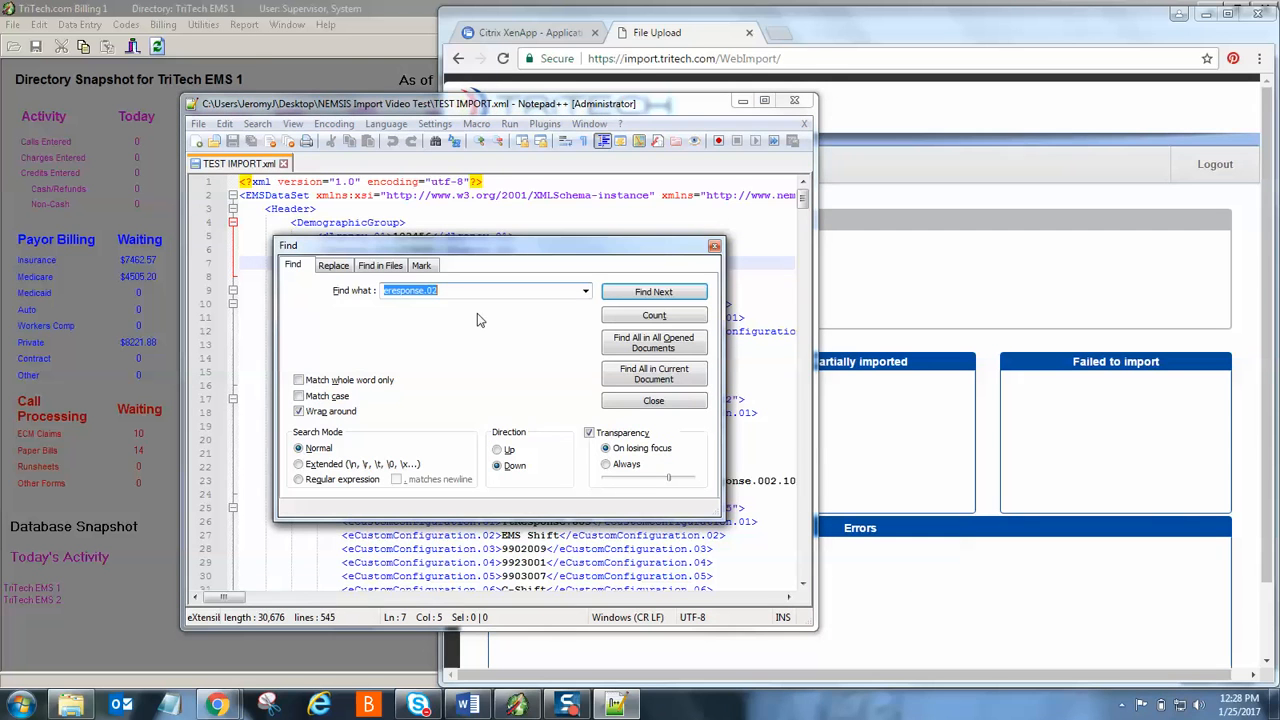
click(450, 294)
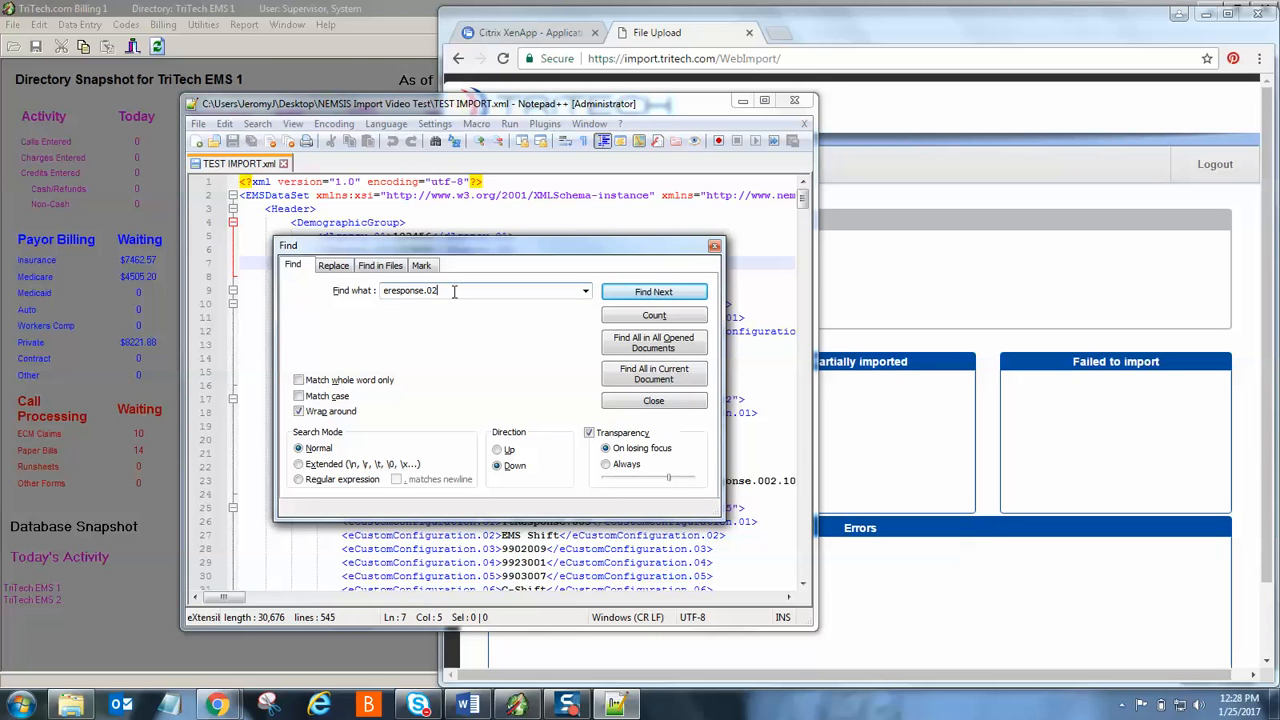
key(BackSpace)
key(BackSpace)
key(BackSpace)
key(BackSpace)
key(BackSpace)
key(BackSpace)
key(BackSpace)
key(BackSpace)
key(BackSpace)
key(BackSpace)
key(BackSpace)
text(dispositino)
text(.07)
key(BackSpace)
key(BackSpace)
key(BackSpace)
key(BackSpace)
key(BackSpace)
key(BackSpace)
key(BackSpace)
text(ition.)
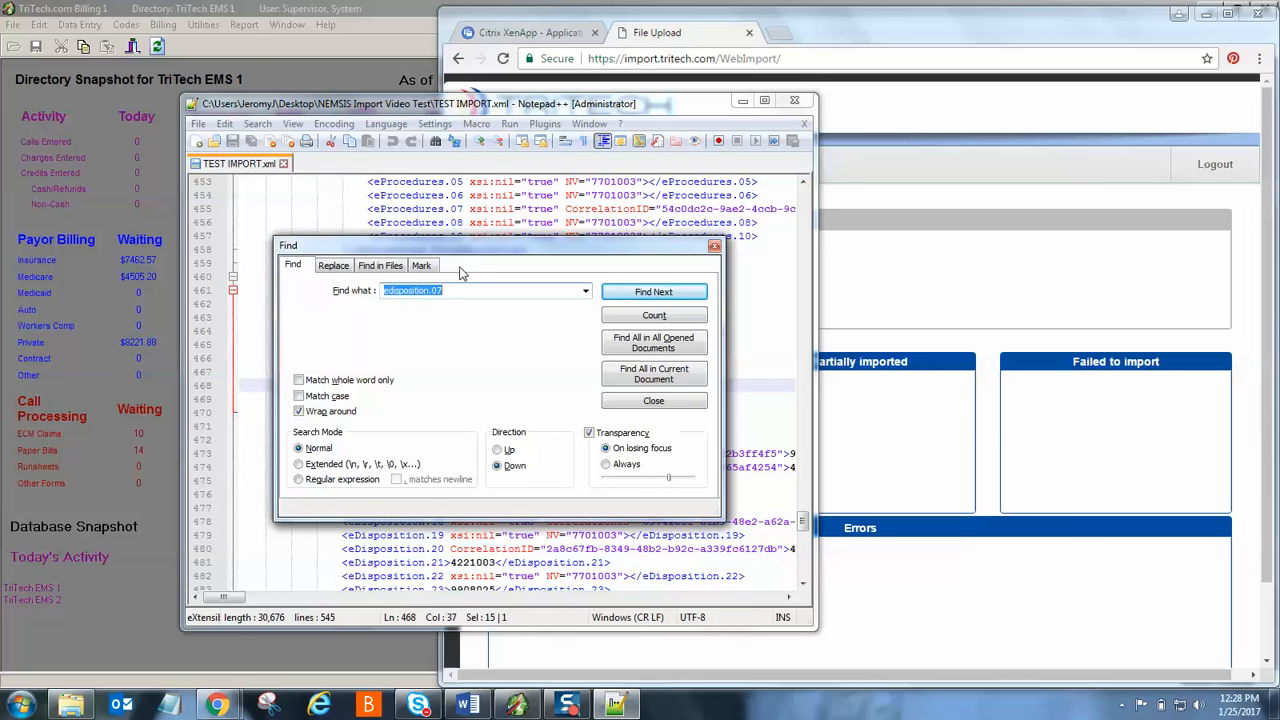
drag(462, 249, 490, 230)
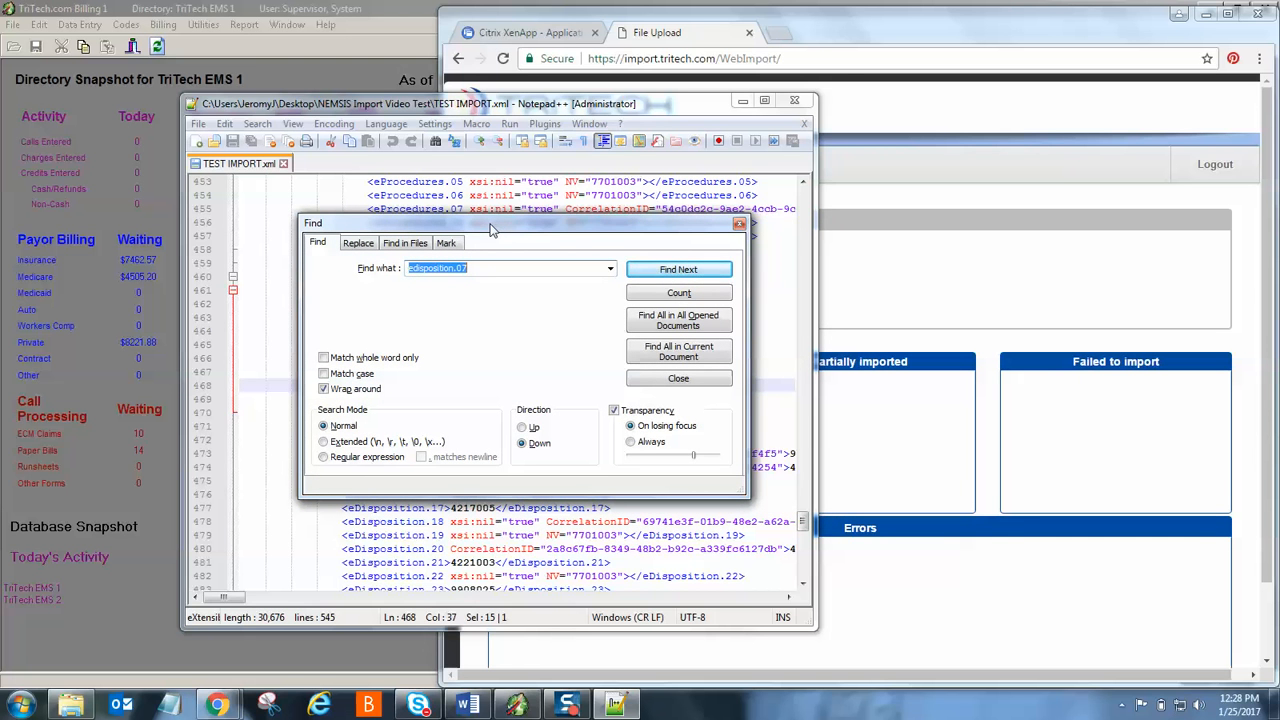
click(739, 228)
click(880, 281)
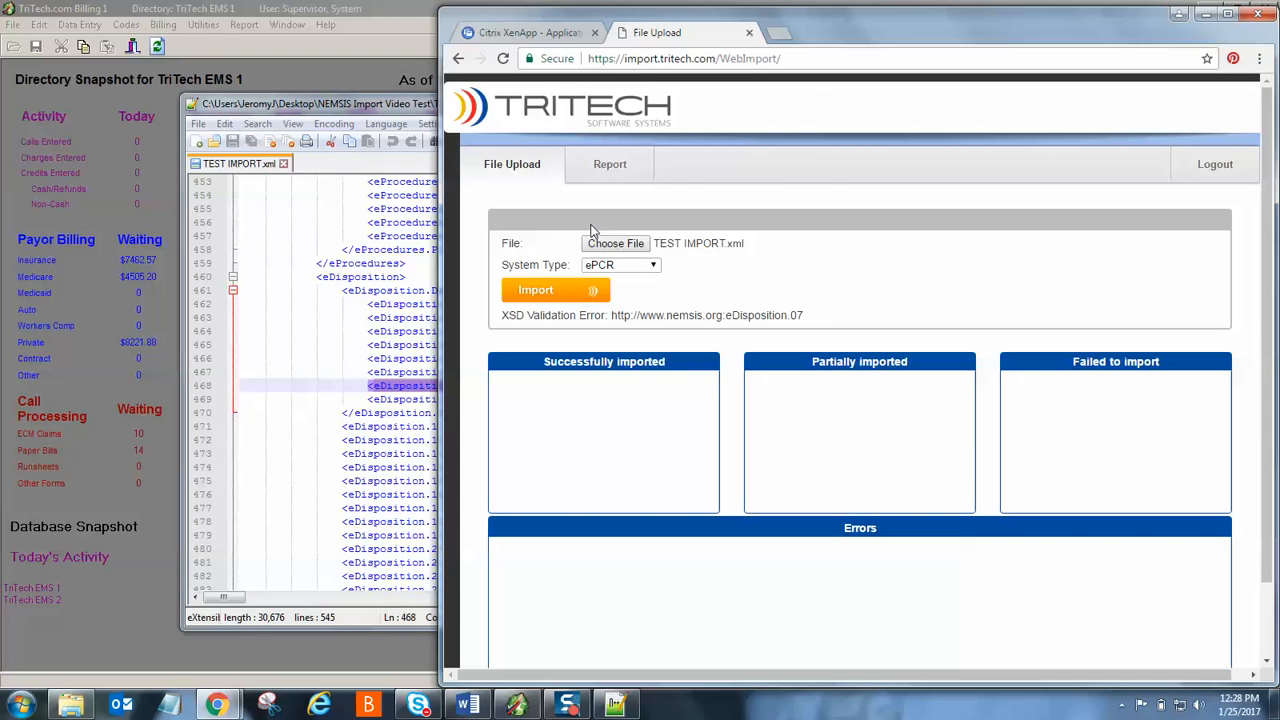
- Review eDisposition.07's value 691001 on line 468, then scroll back to the top of the file
click(398, 107)
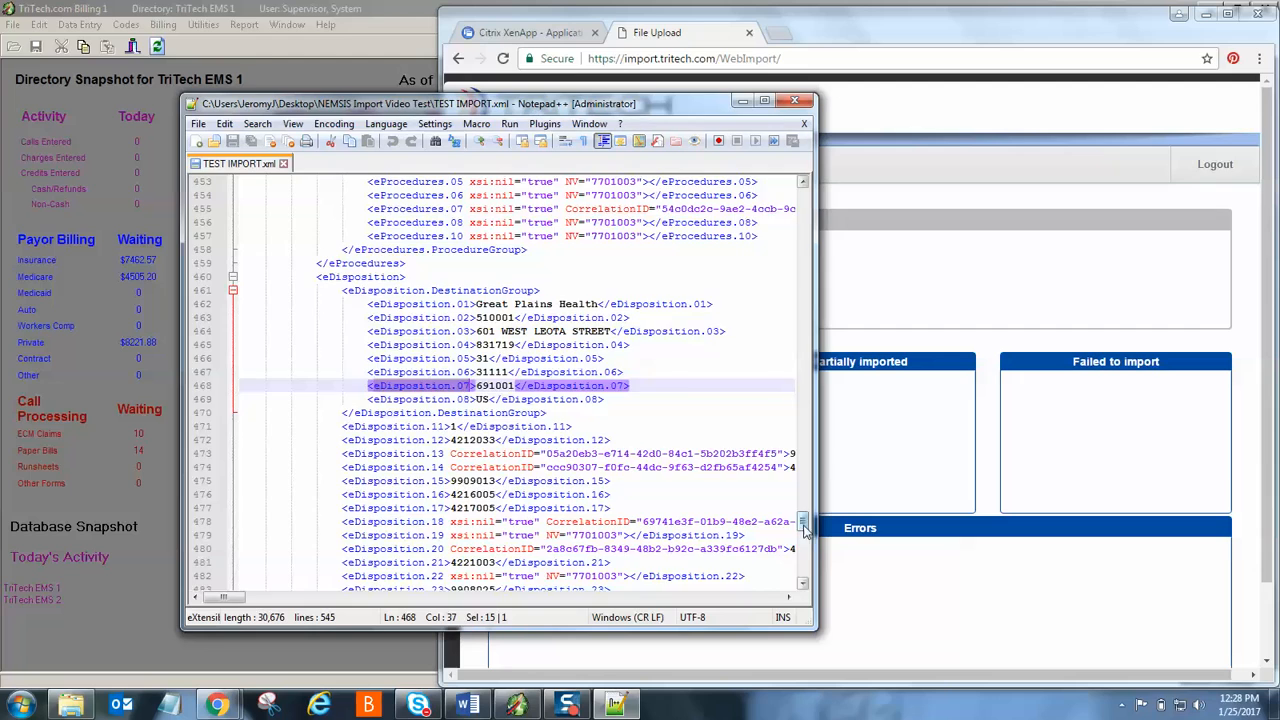
drag(805, 527, 803, 196)
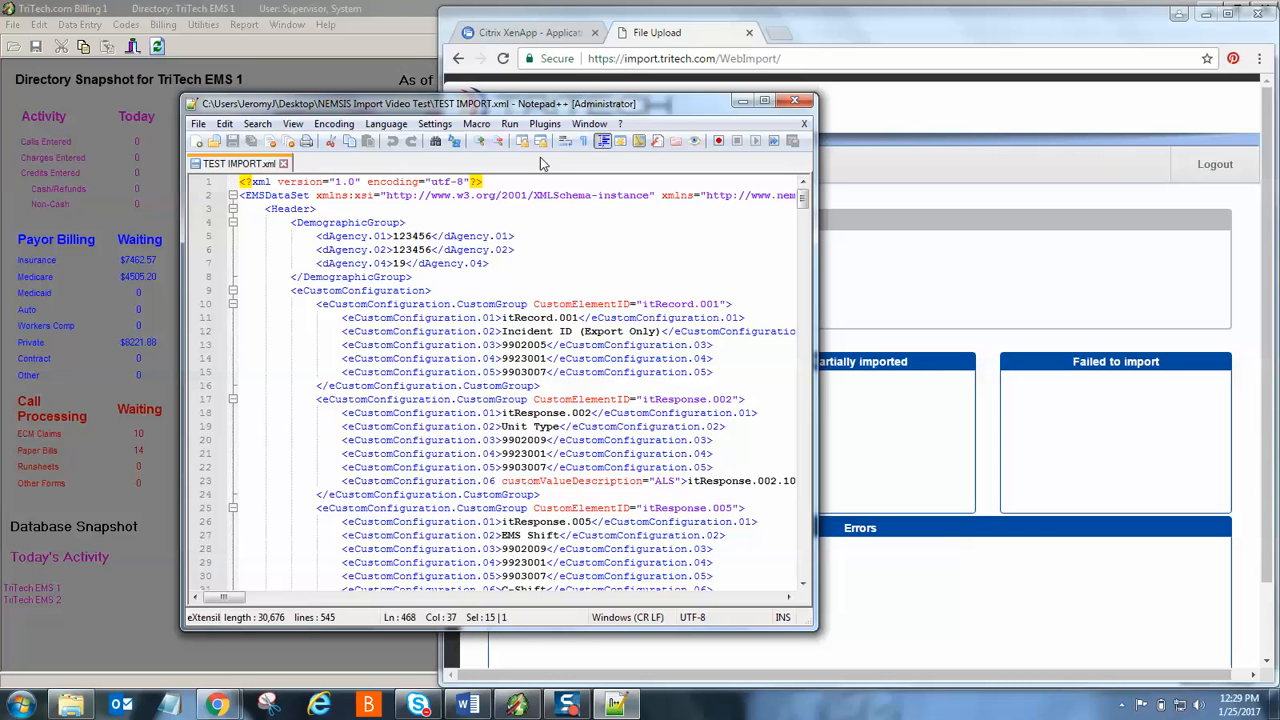
drag(579, 111, 908, 120)
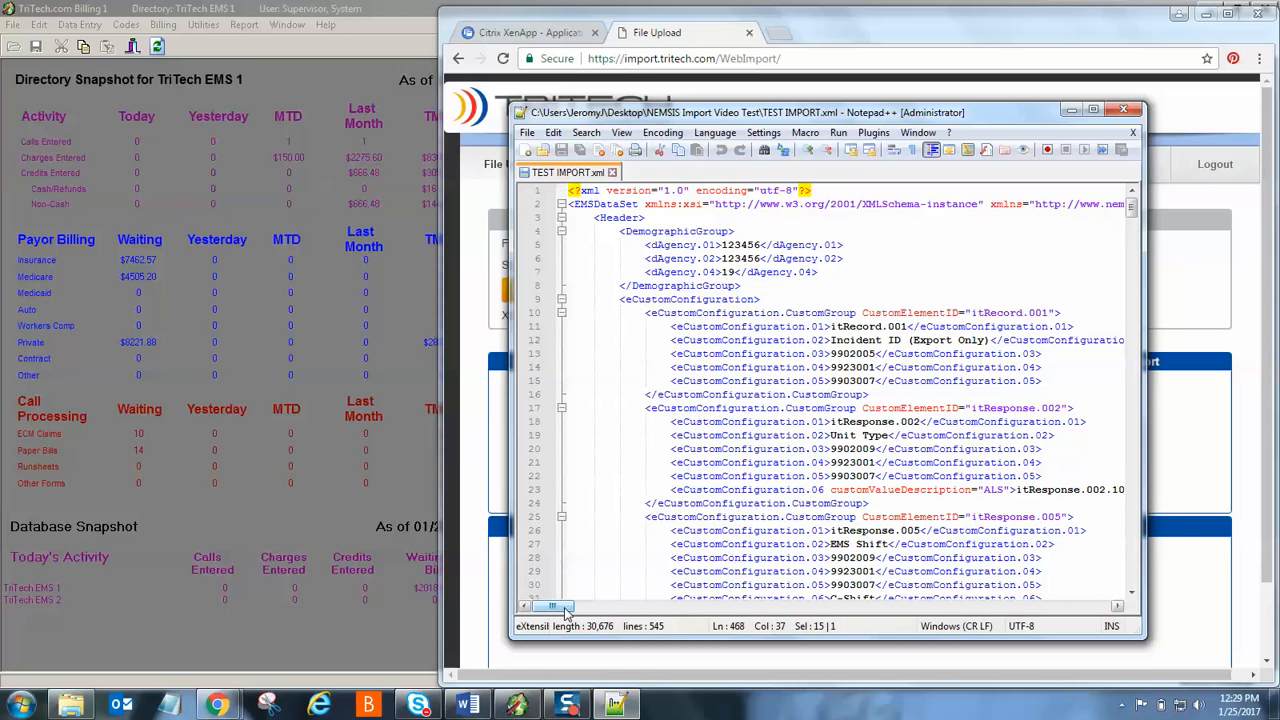
- Highlight the nemsis_v3.3.4 version in the line 2 schema path
drag(566, 612, 645, 612)
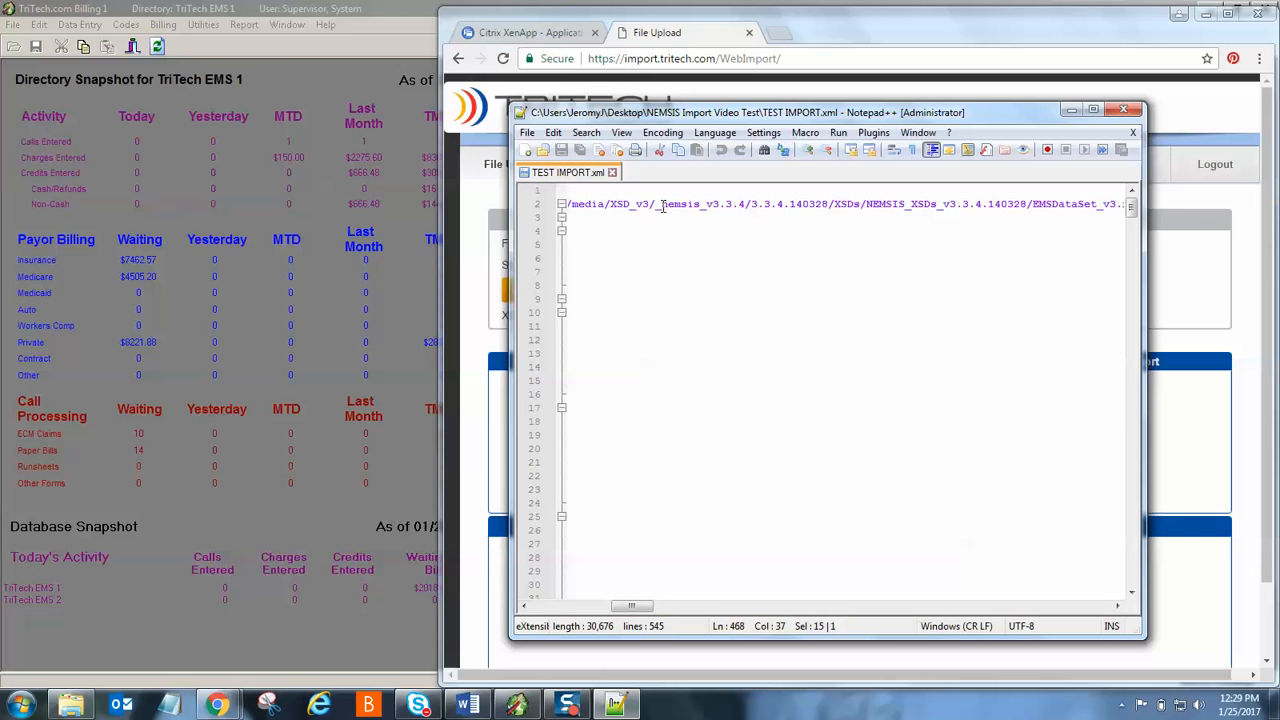
drag(662, 206, 746, 206)
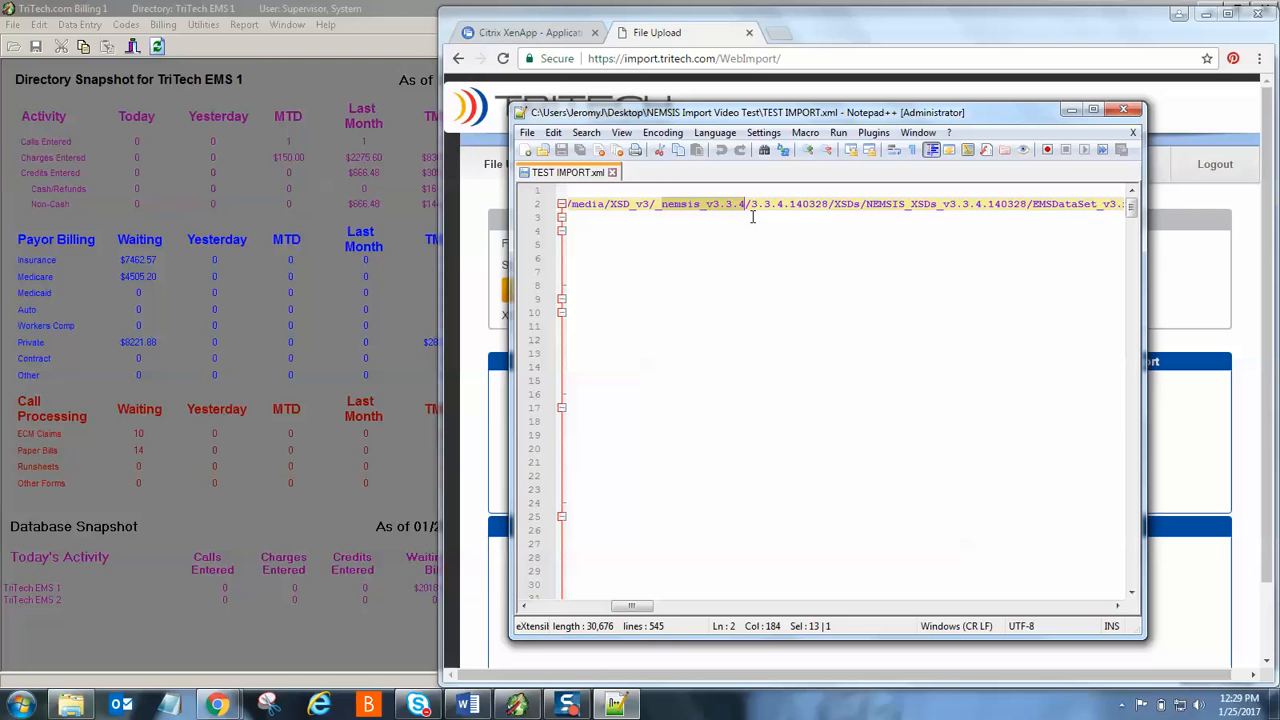
click(88, 703)
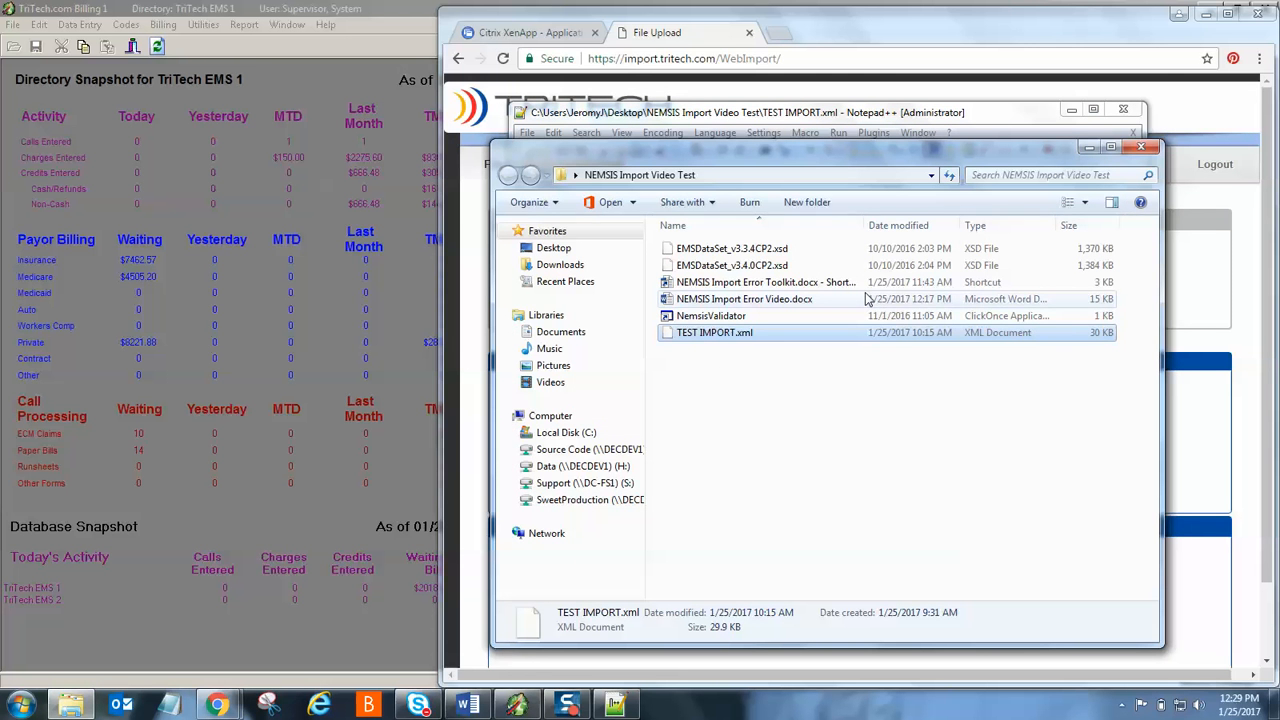
- Launch NemsisValidator from the folder and take it out of full screen
click(727, 320)
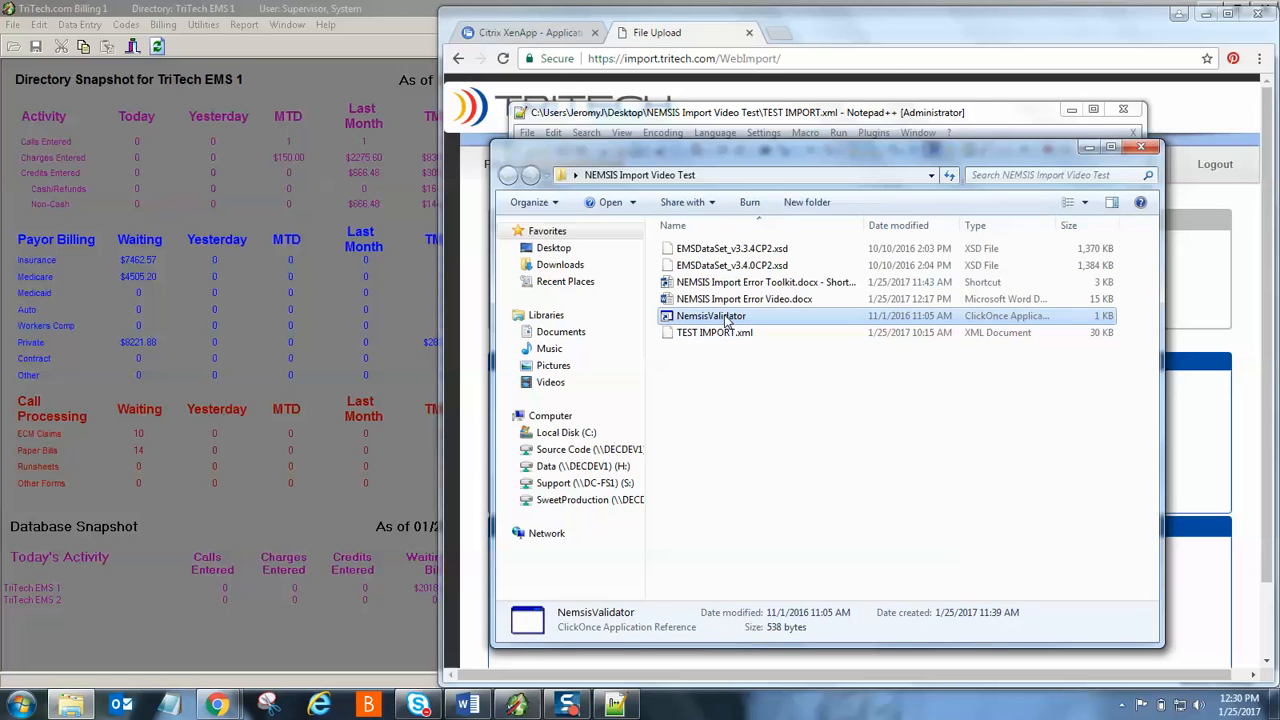
double_click(727, 320)
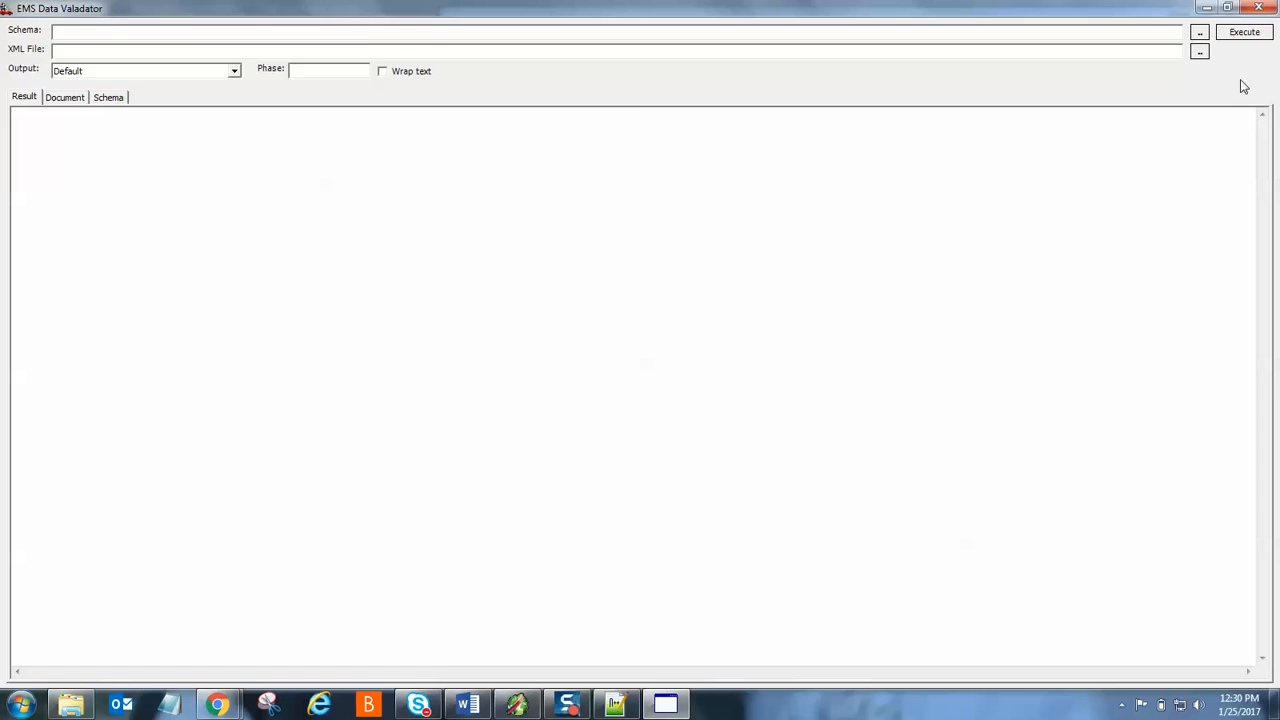
click(1227, 8)
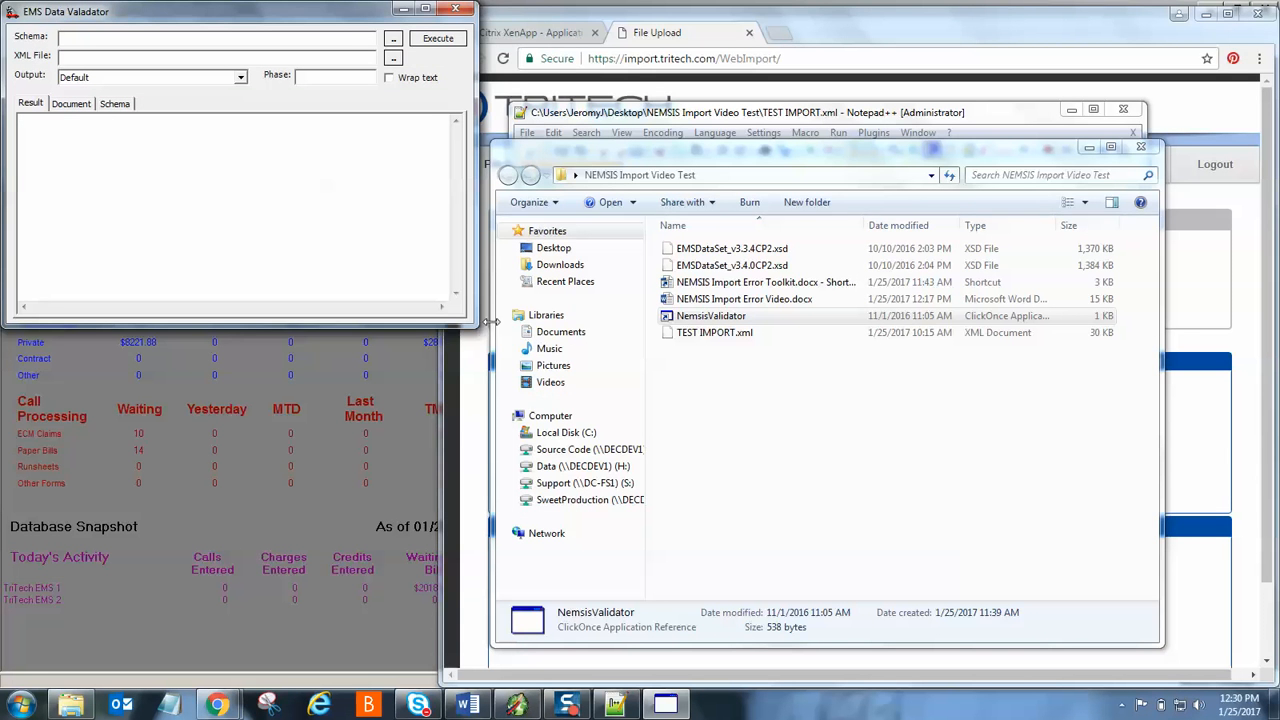
- Enlarge the validator and choose EMSDataSet_v3.3.4CP2.xsd as the schema
drag(478, 324, 578, 402)
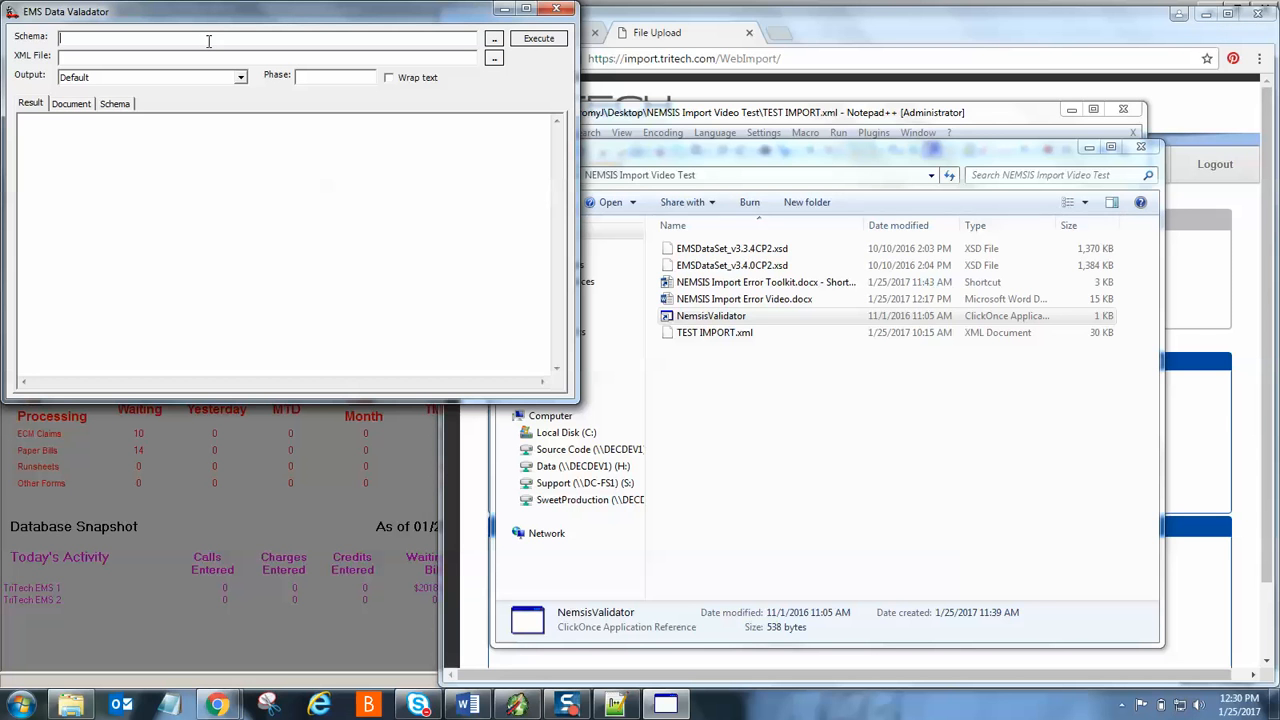
click(494, 40)
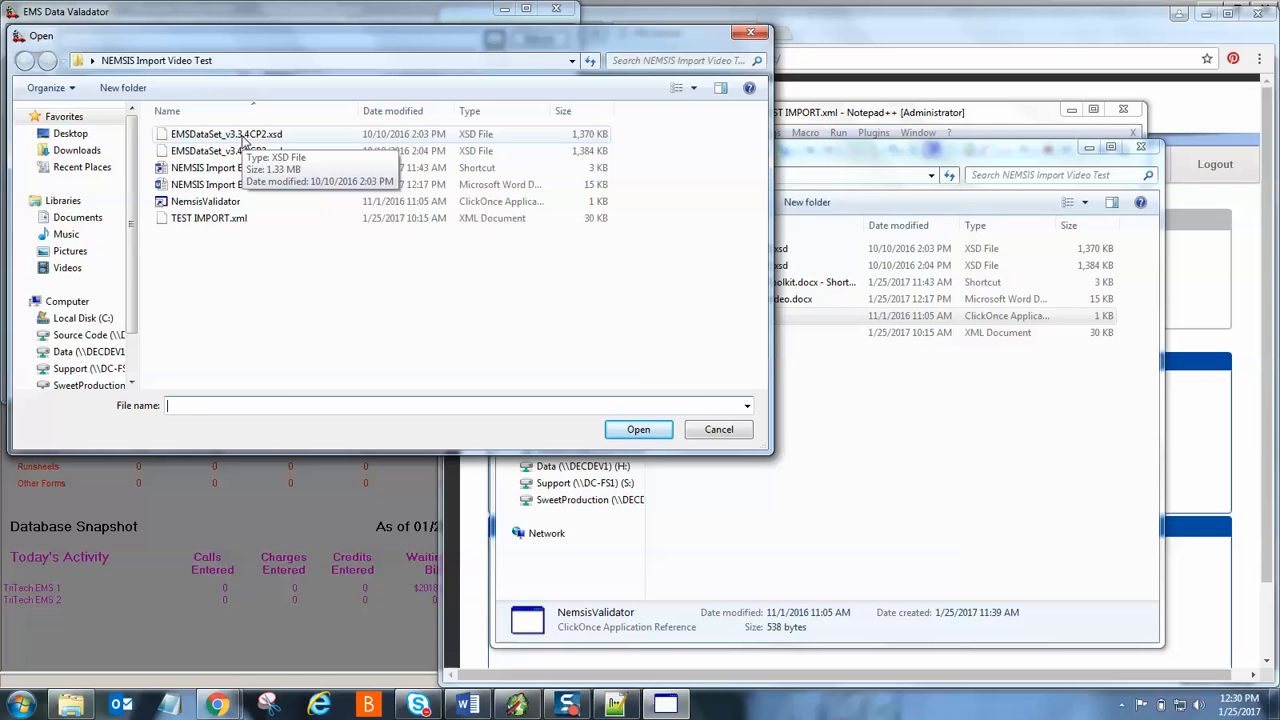
click(245, 140)
click(639, 429)
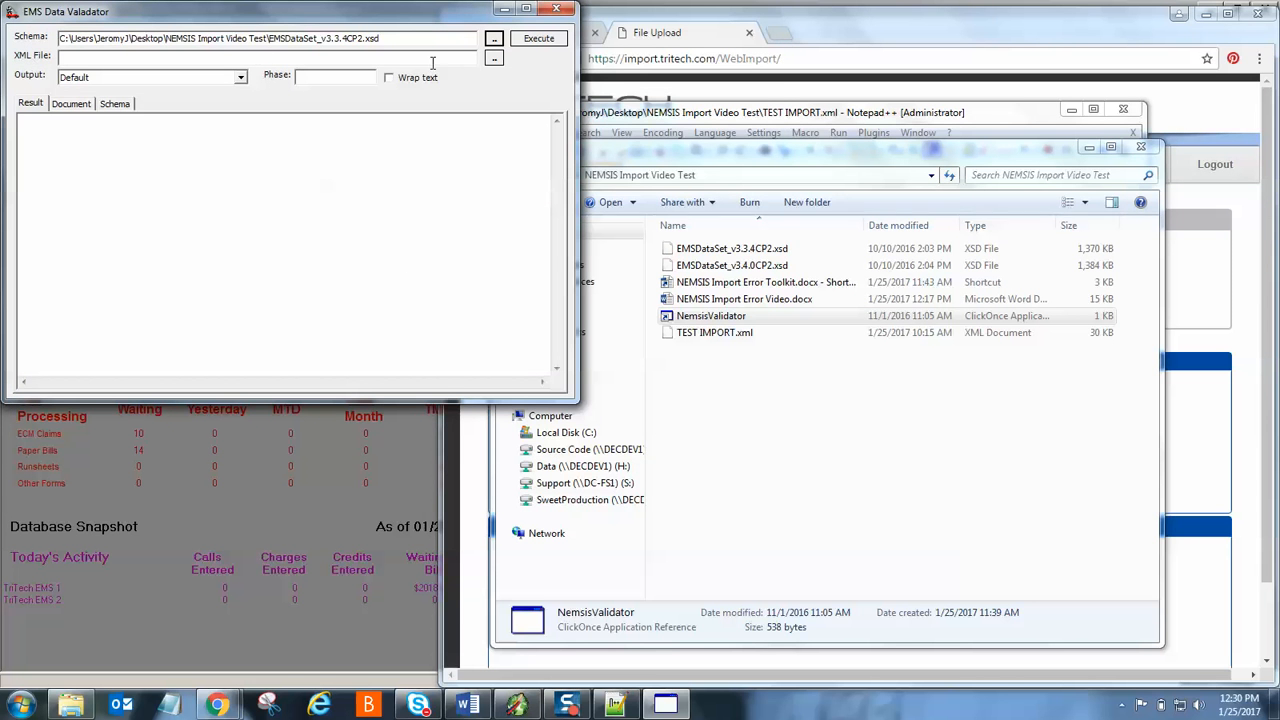
- Choose TEST IMPORT.xml as the XML file and run the validation
click(494, 58)
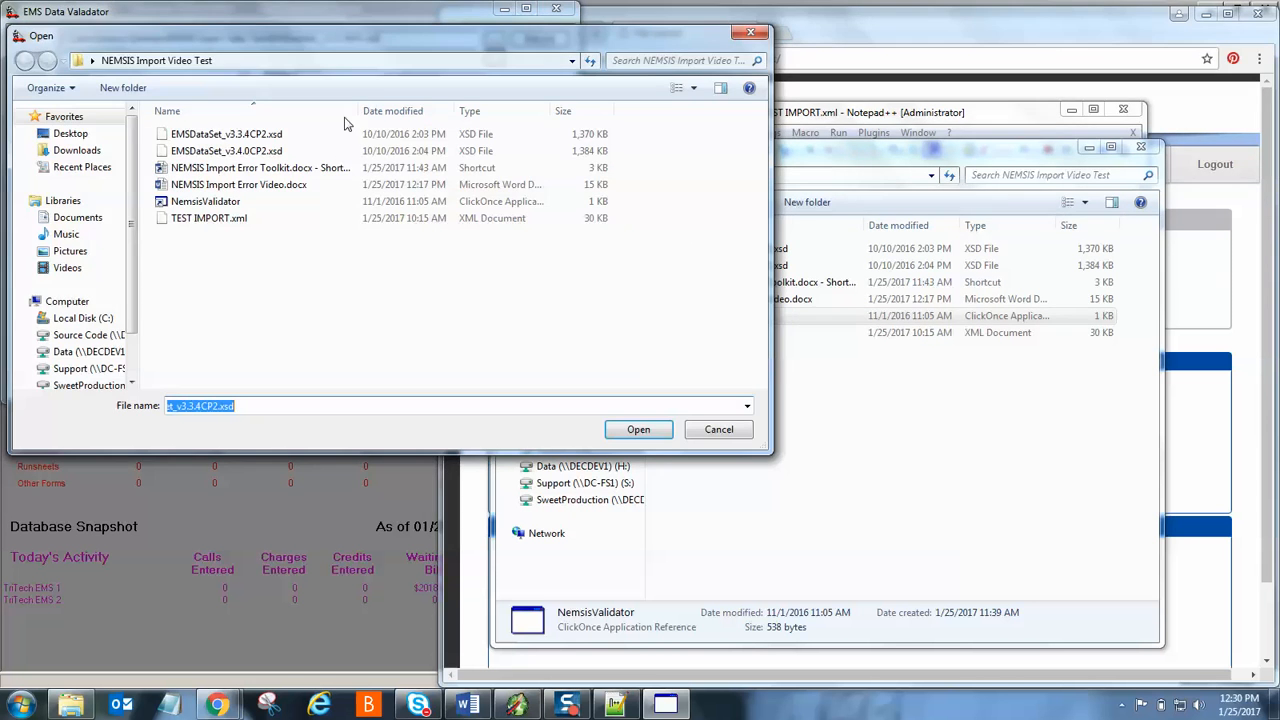
click(192, 220)
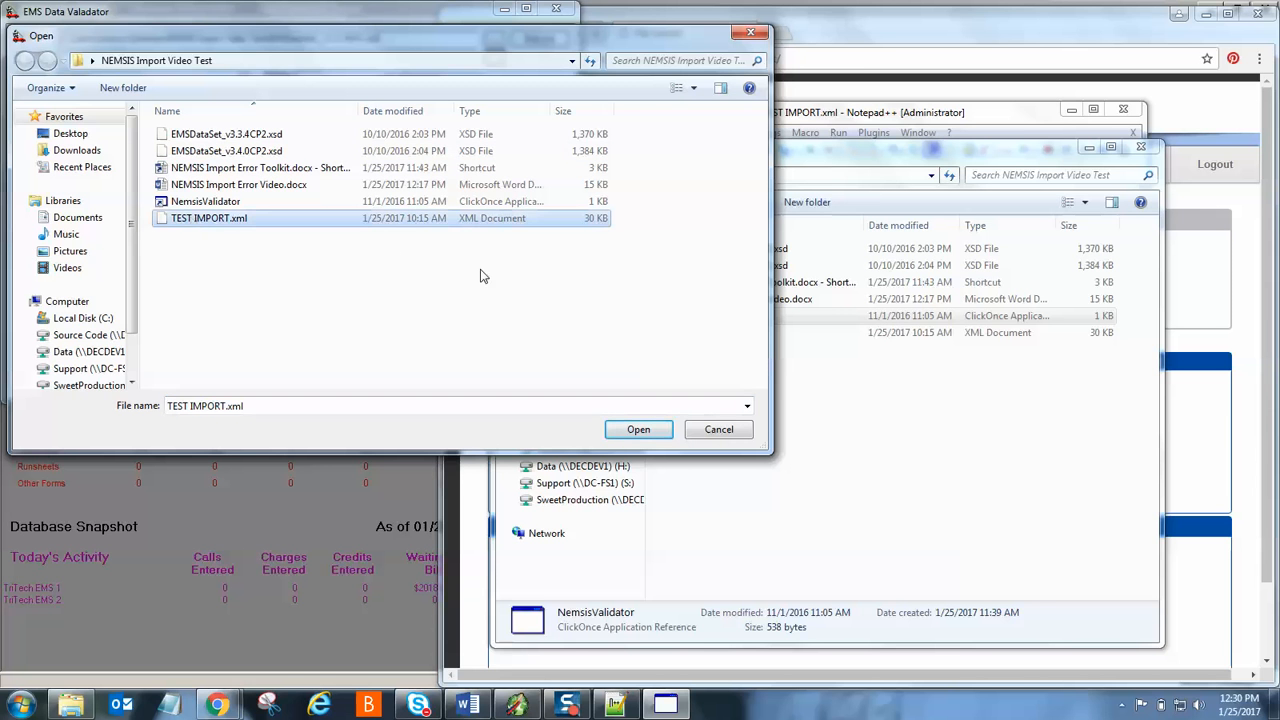
click(643, 432)
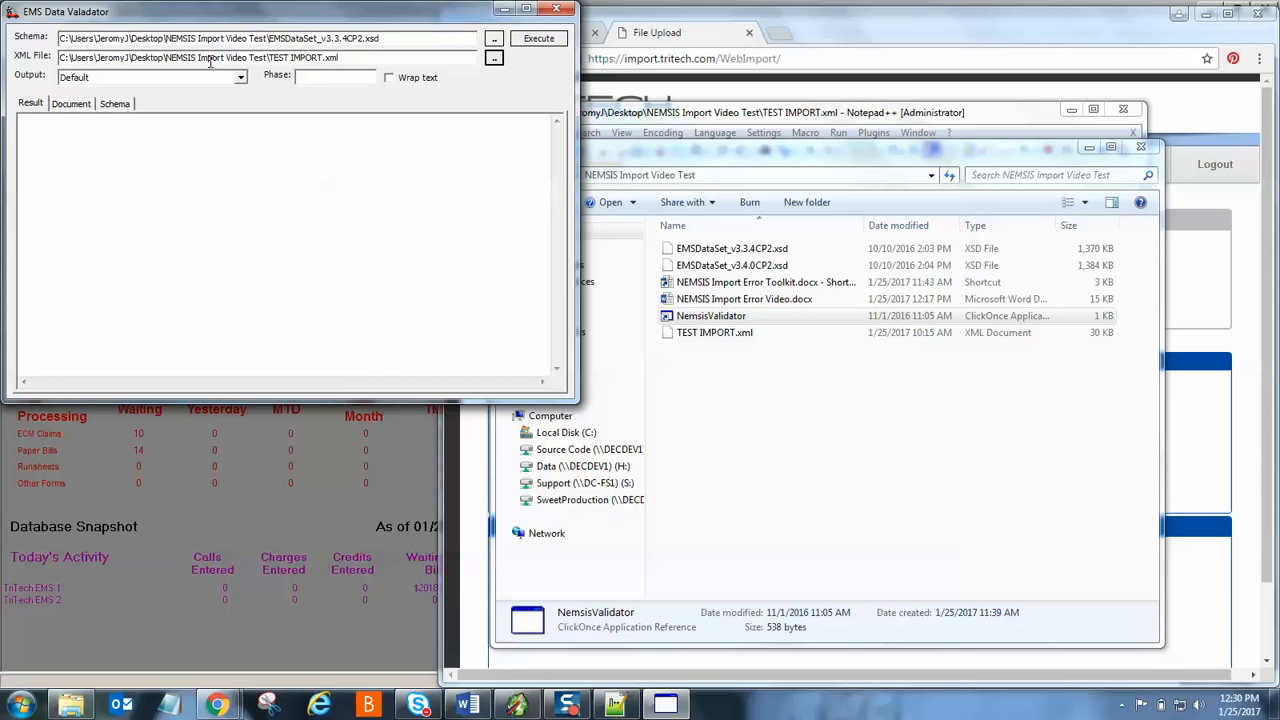
click(545, 40)
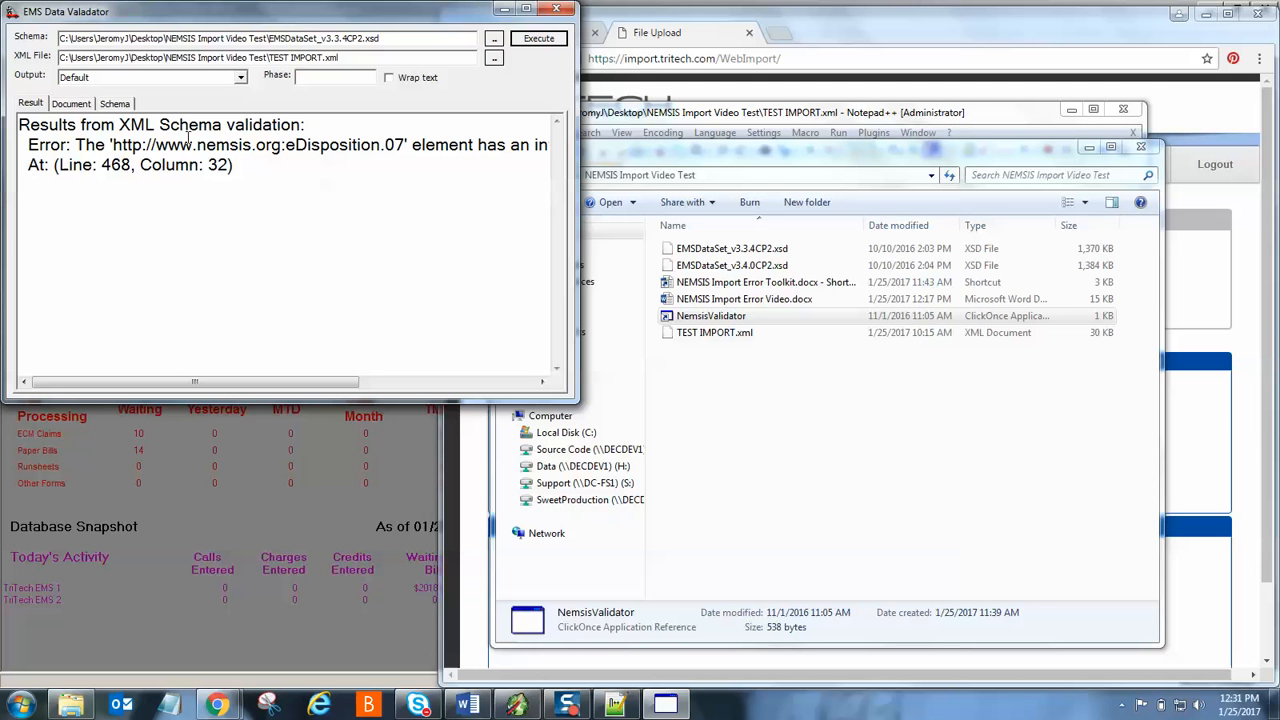
- Highlight 'Line: 468' in the eDisposition.07 error result
drag(57, 165, 130, 172)
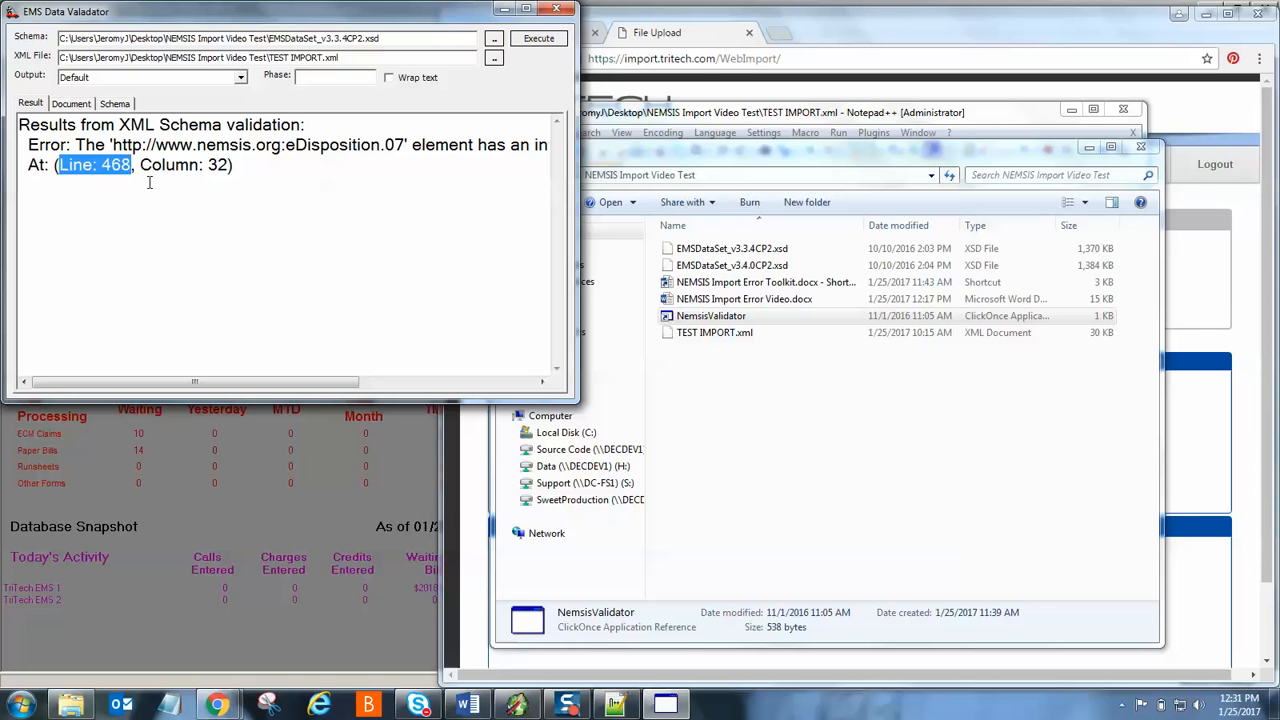
click(1028, 118)
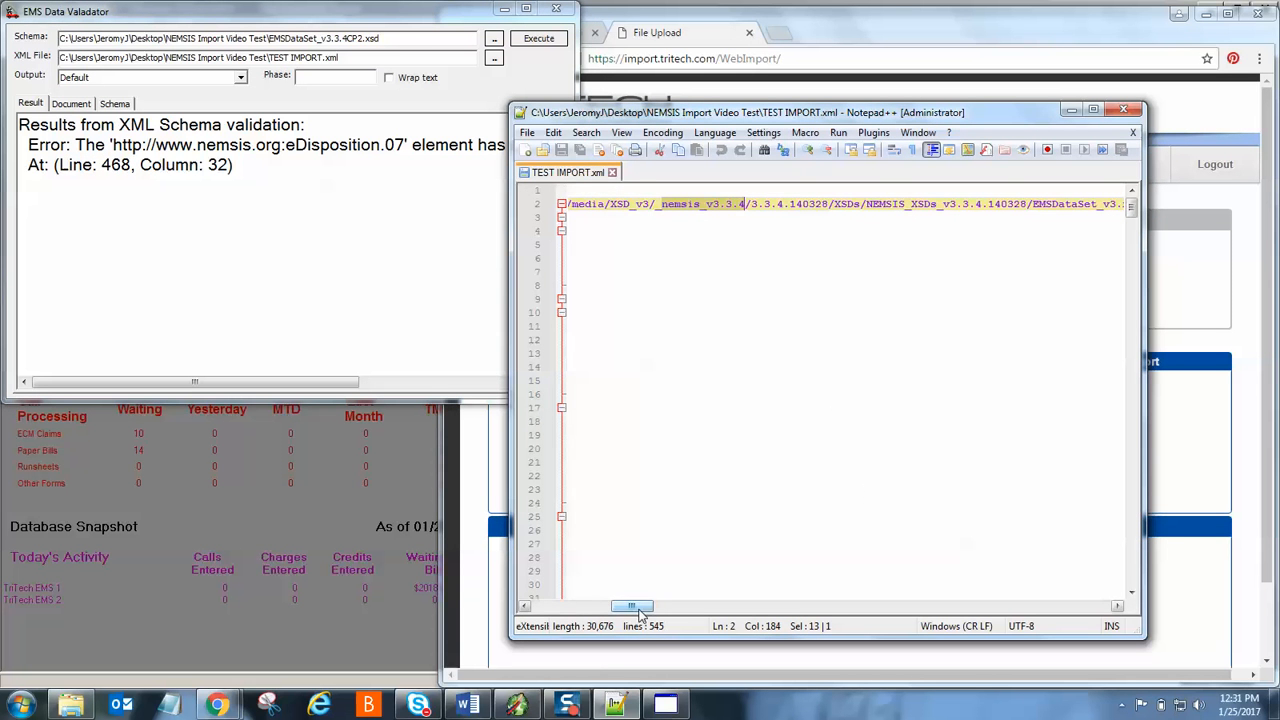
- Jump to line 468 of TEST IMPORT.xml to view eDisposition.07's value 691001
drag(635, 605, 552, 605)
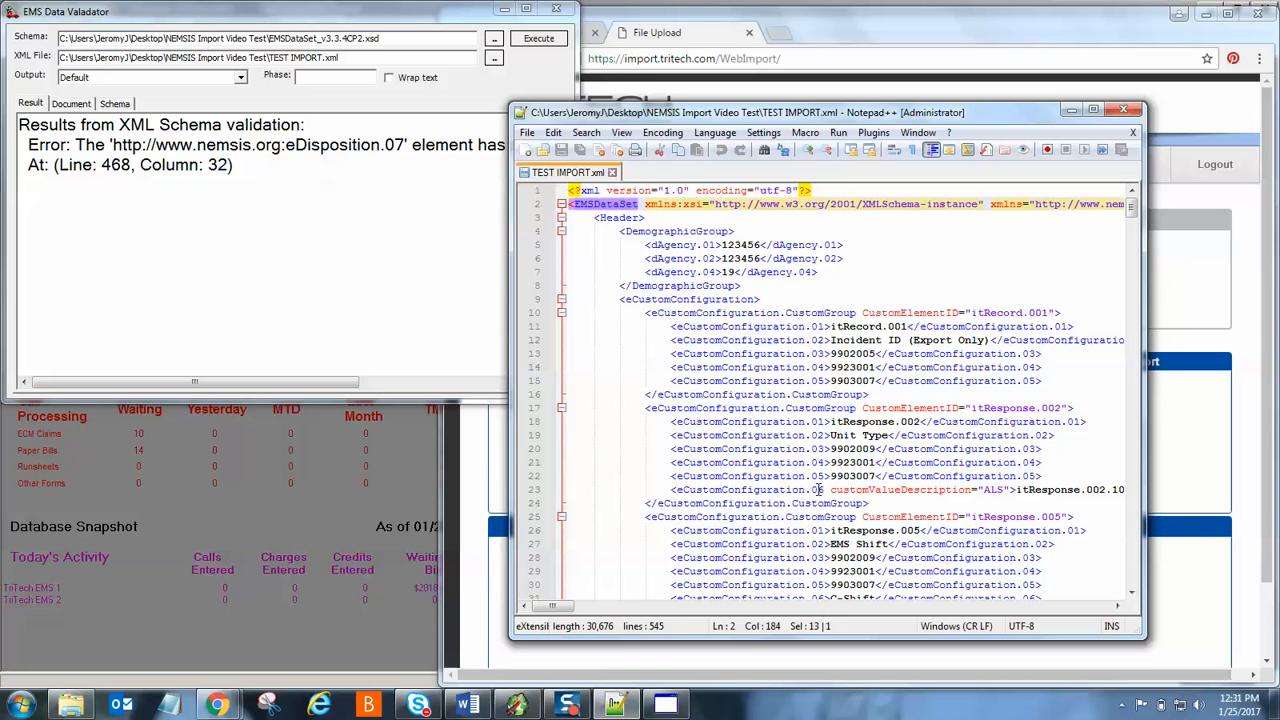
double_click(731, 628)
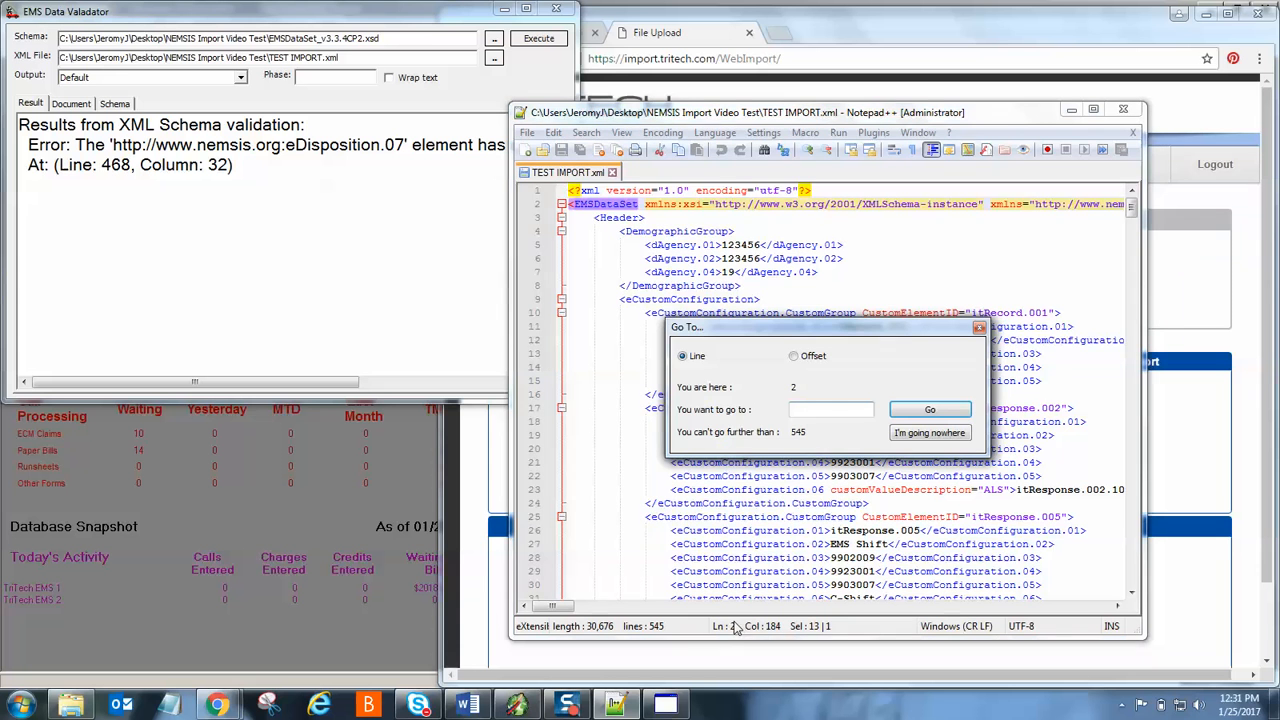
text(468)
key(Return)
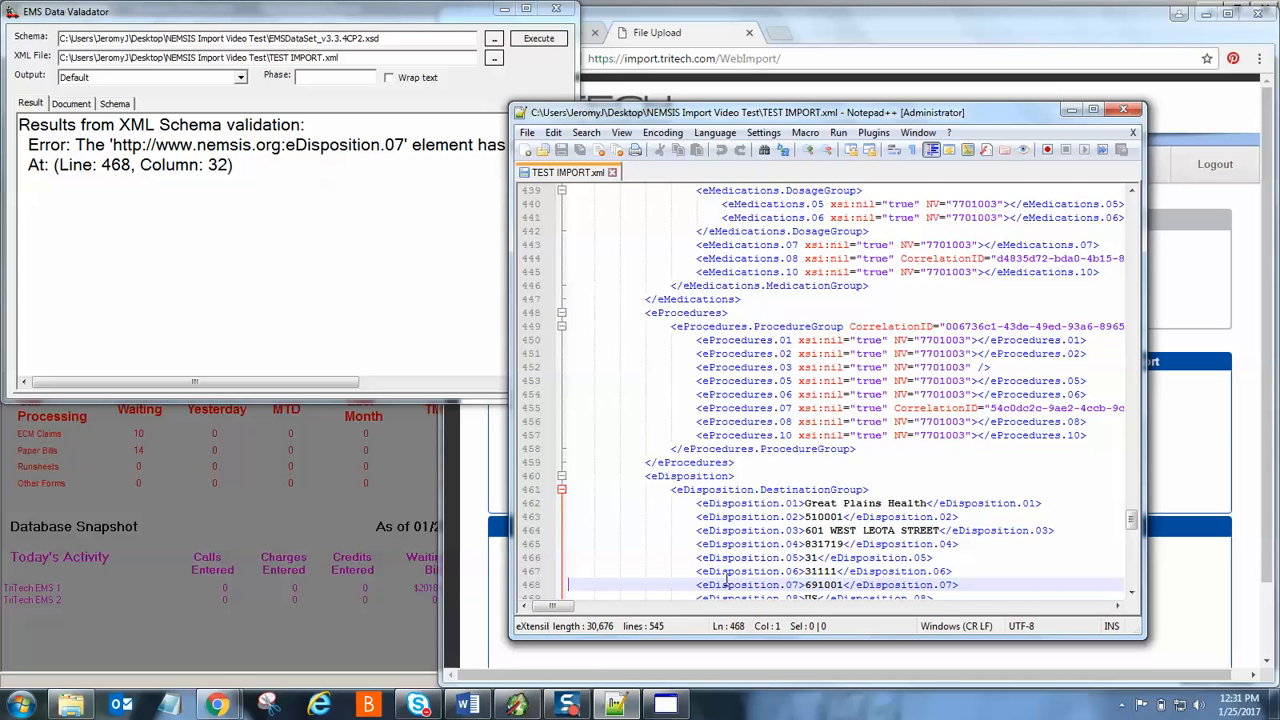
scroll(858, 421, down, 5)
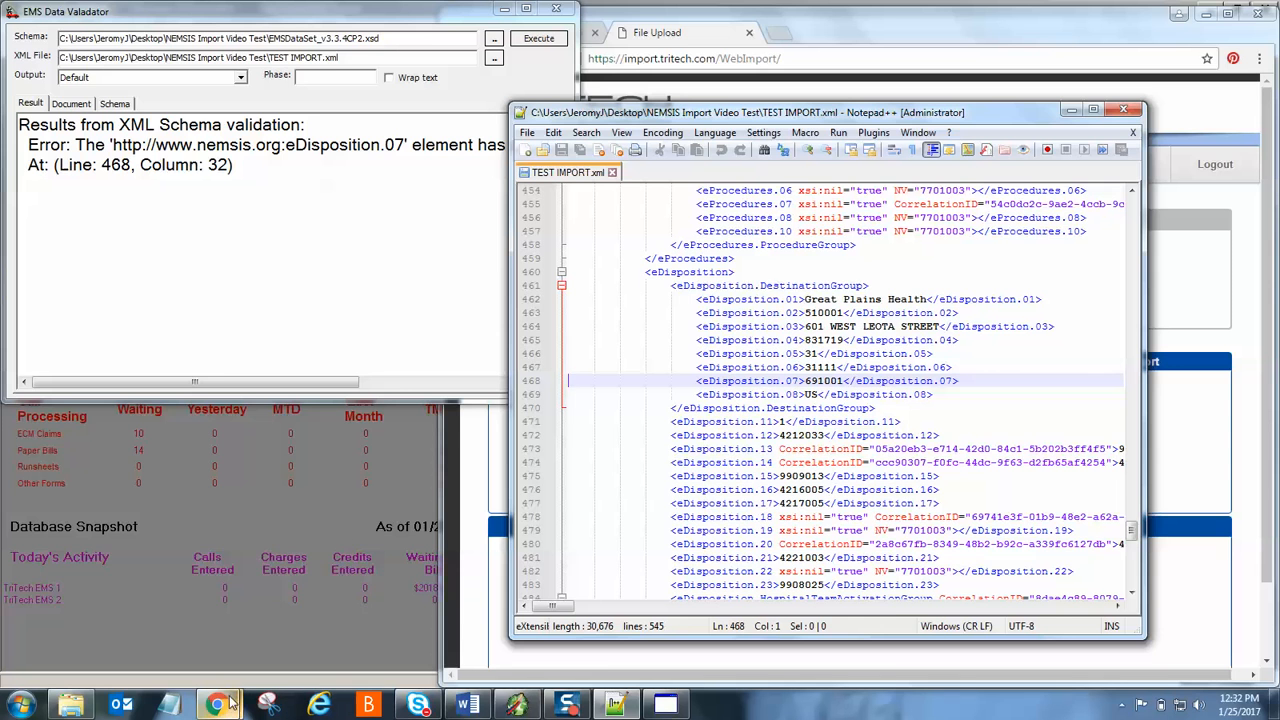
- Bring up the NEMSIS Data Dictionary and open the eDisposition element table listing eDisposition.07 Destination ZIP Code
mouse_move(224, 702)
click(181, 635)
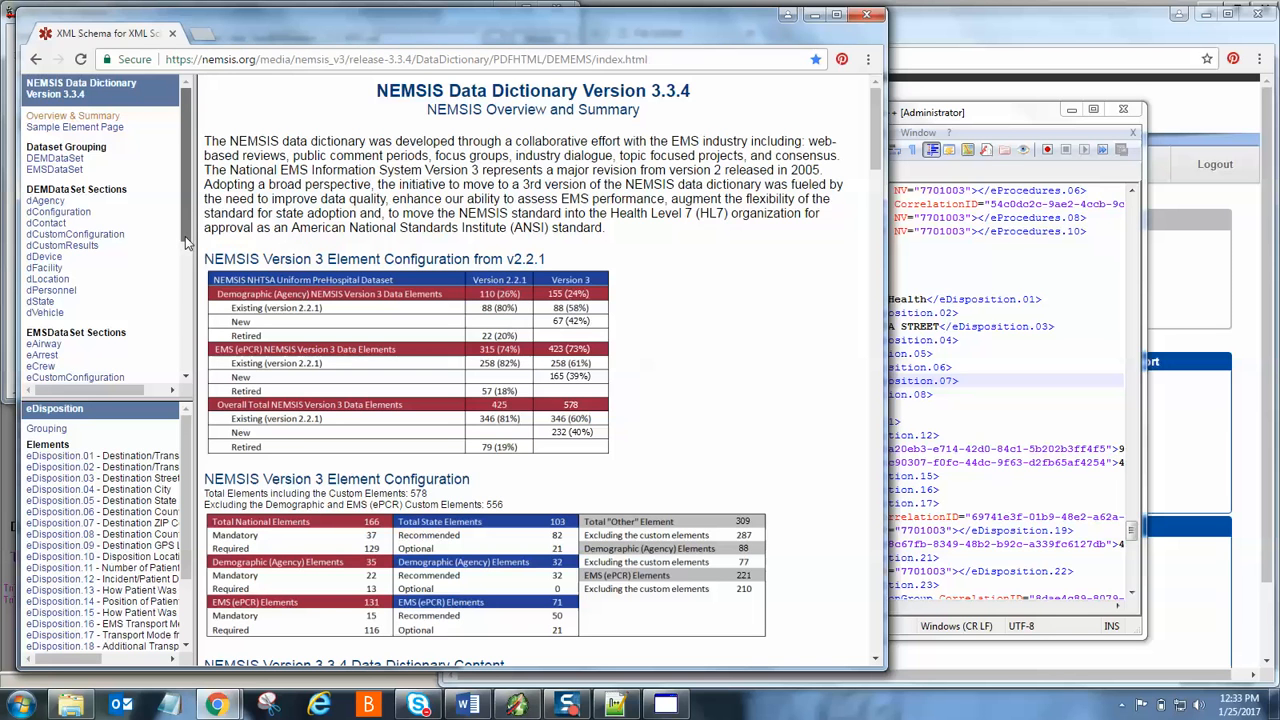
drag(185, 236, 181, 309)
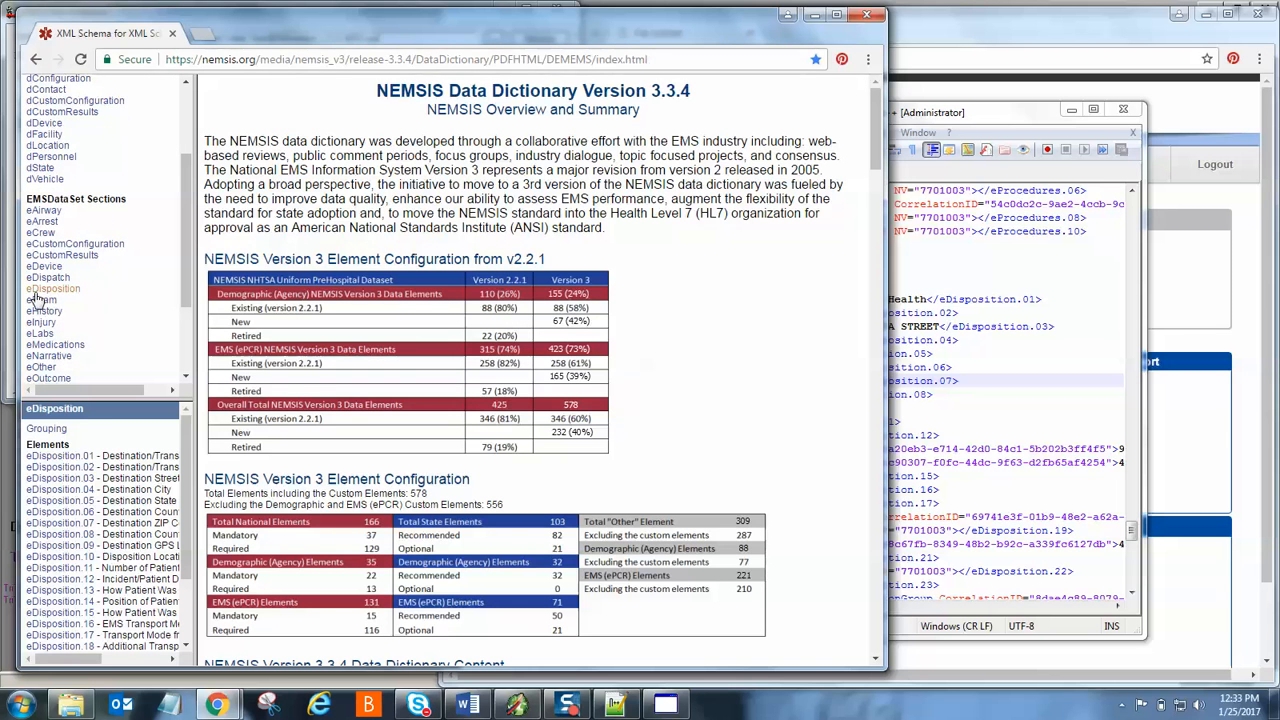
click(51, 290)
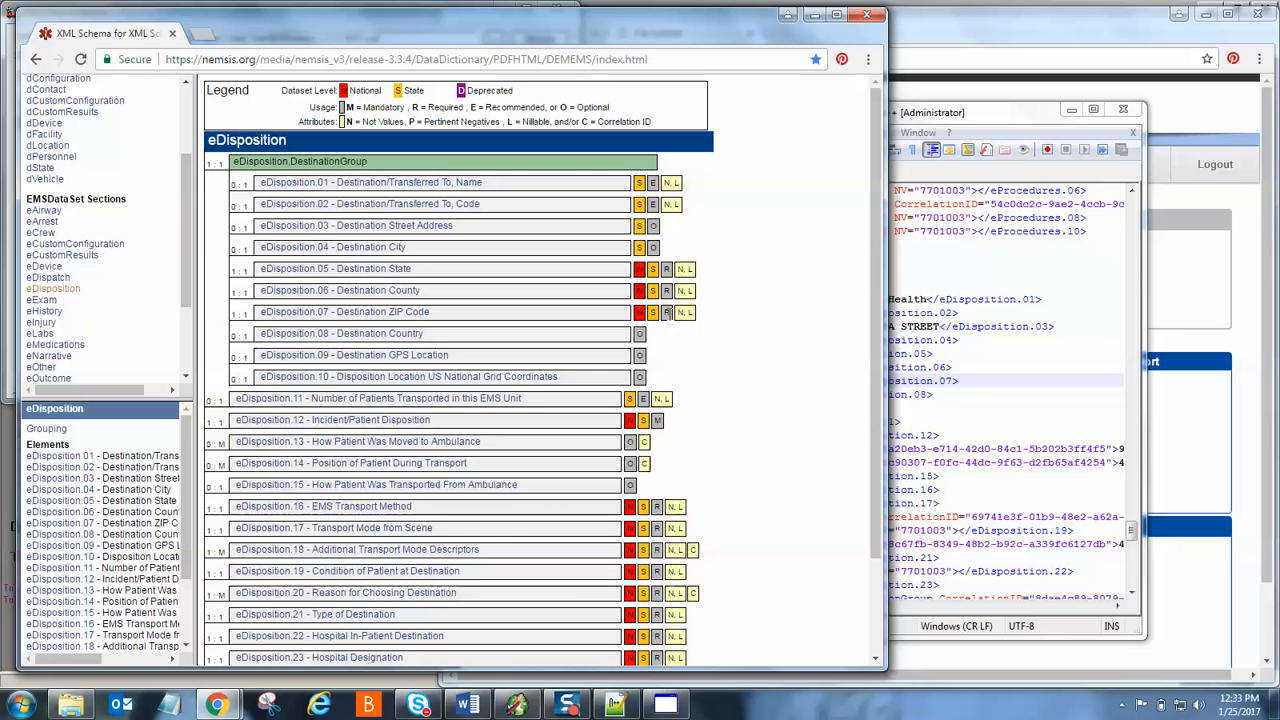
- View eDisposition.07 Destination ZIP Code's five-digit ZIP pattern, then return to the import XML
click(367, 318)
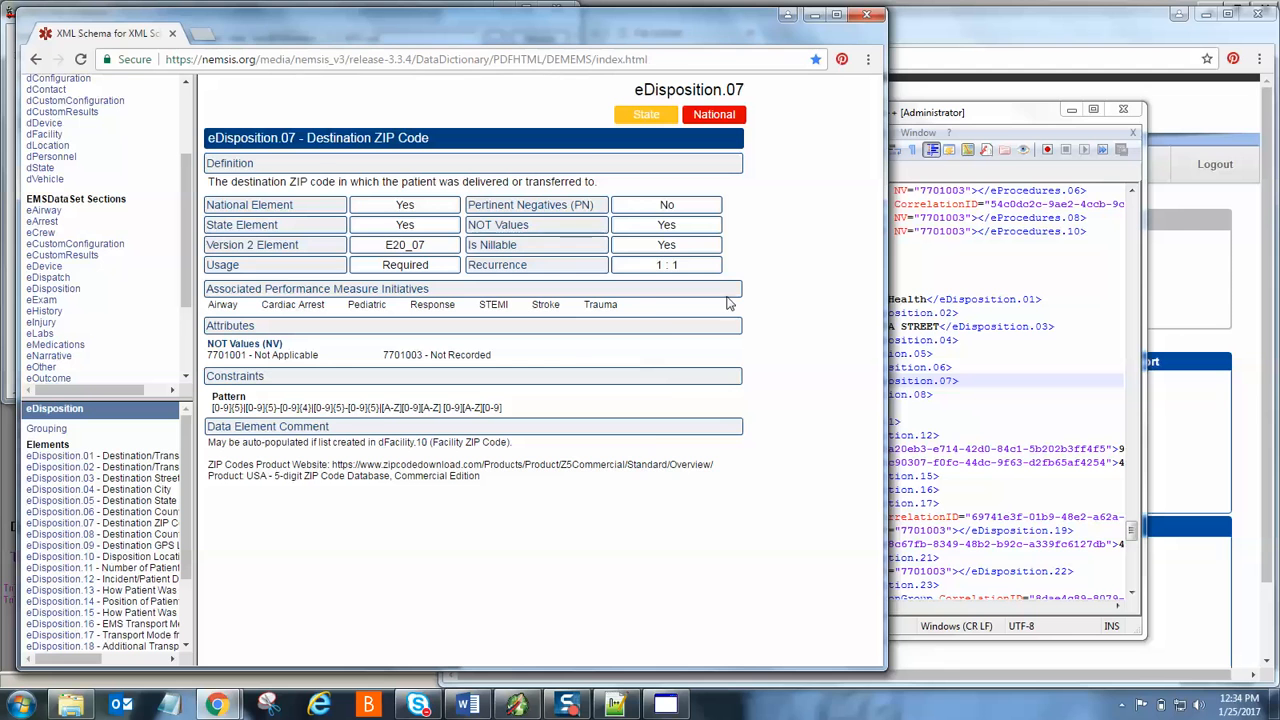
click(1012, 112)
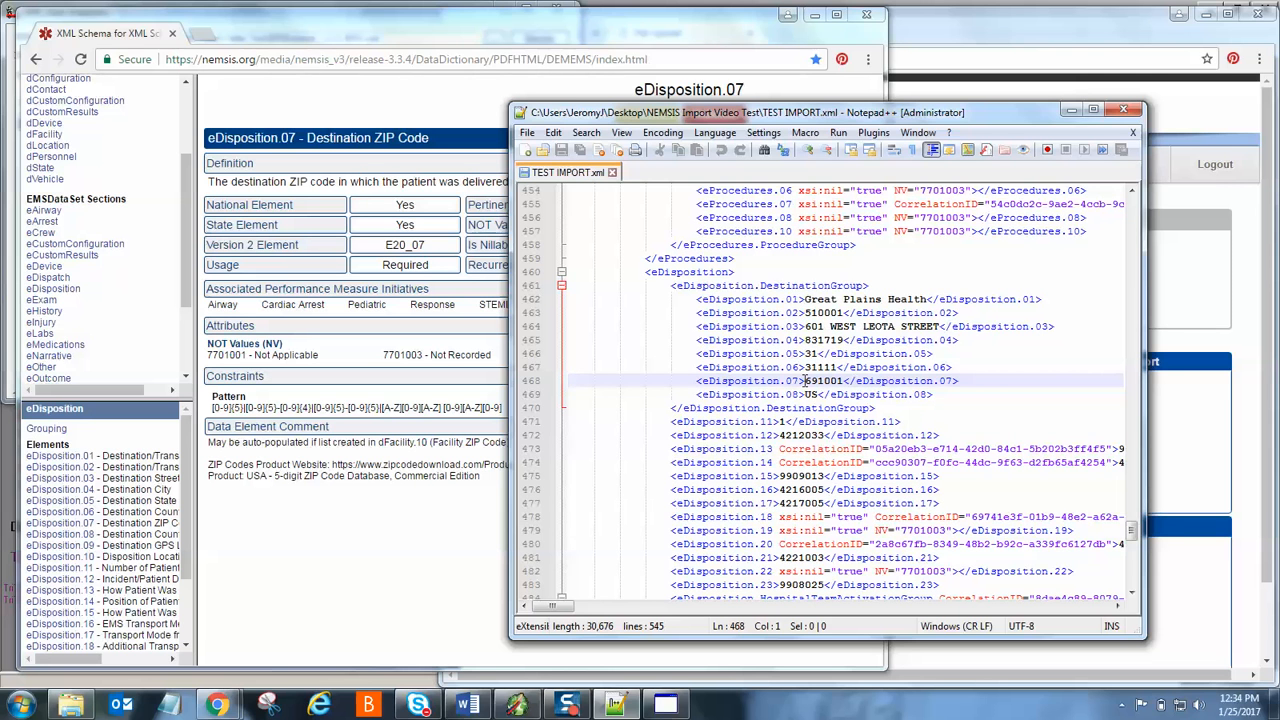
- Cycle through the open windows and minimize the data dictionary browser
click(1006, 38)
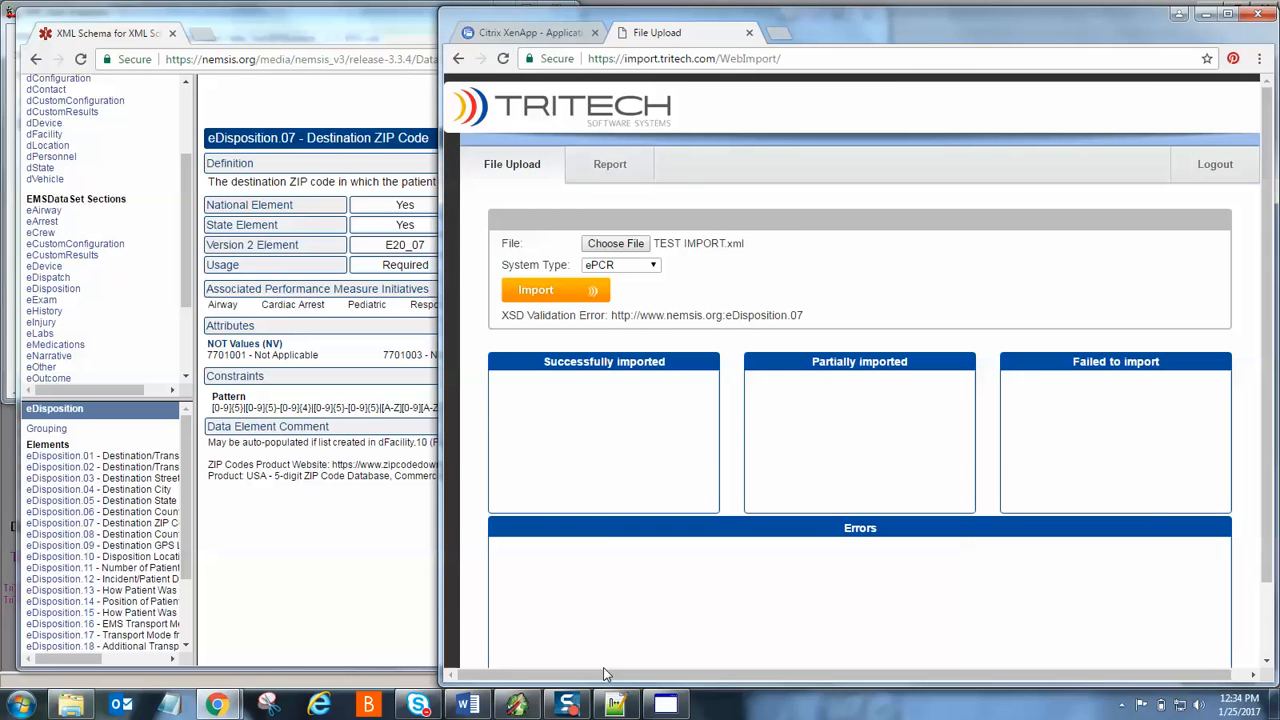
click(615, 705)
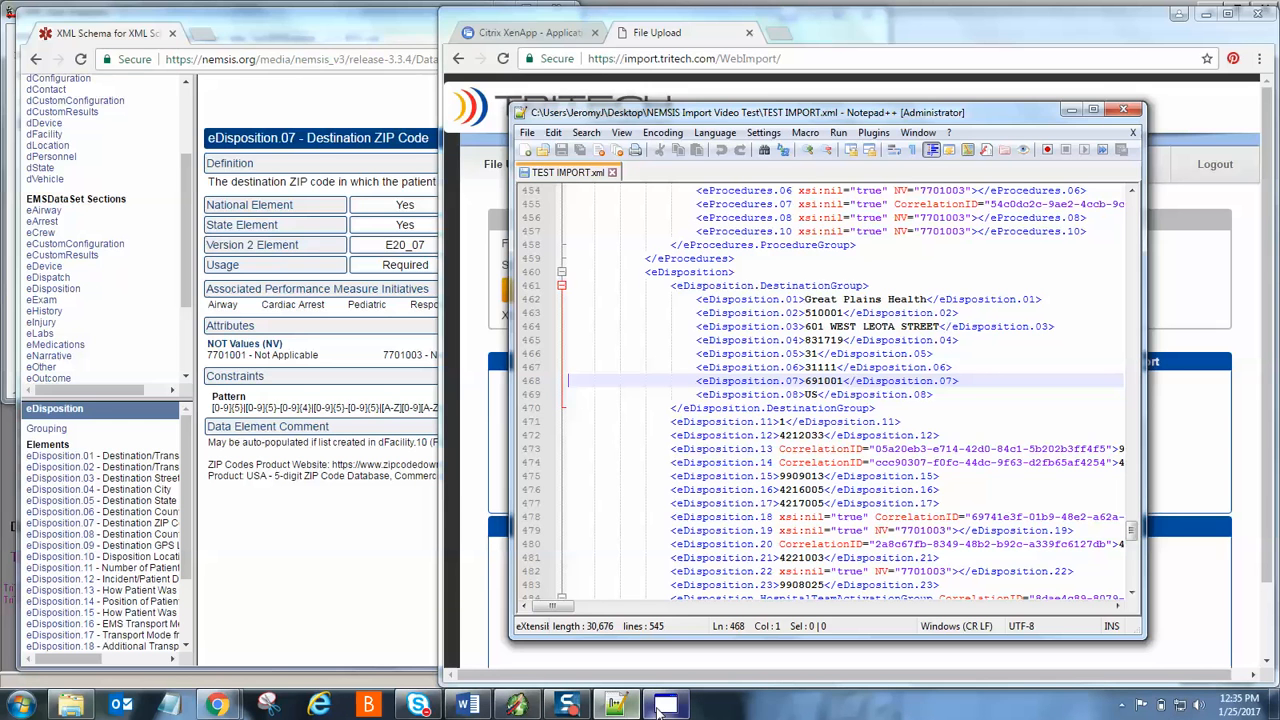
click(517, 705)
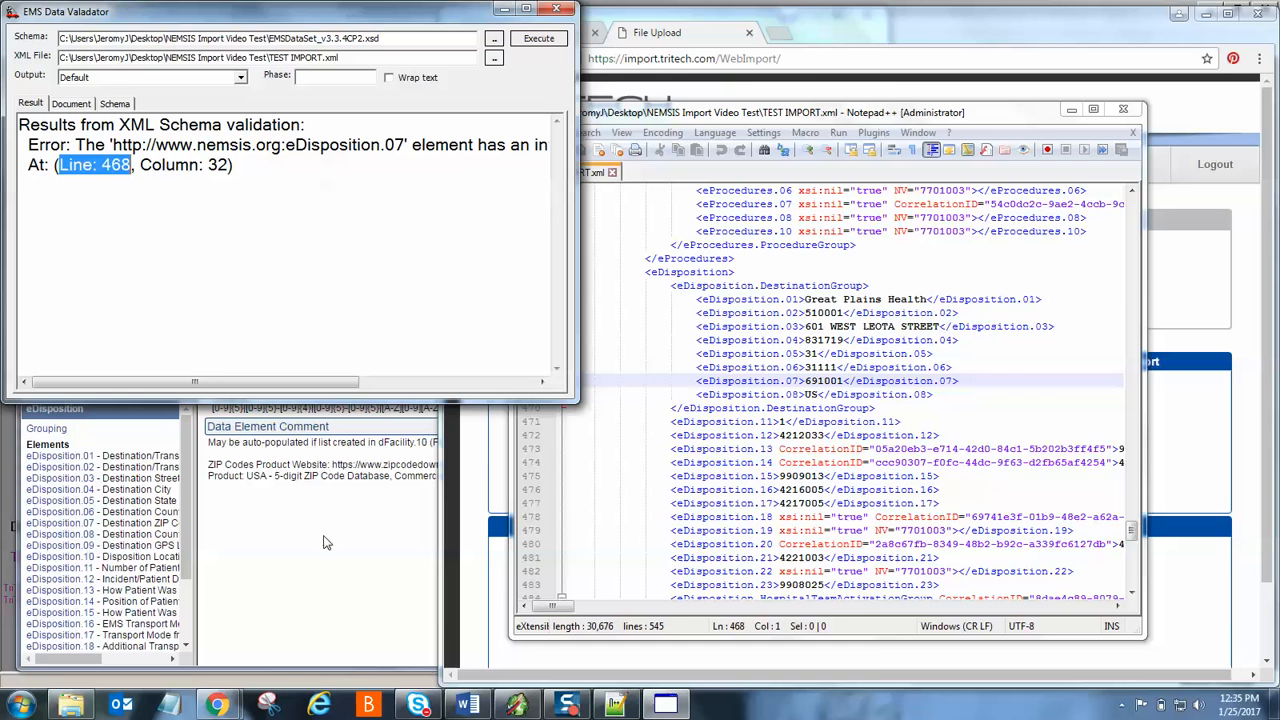
click(357, 566)
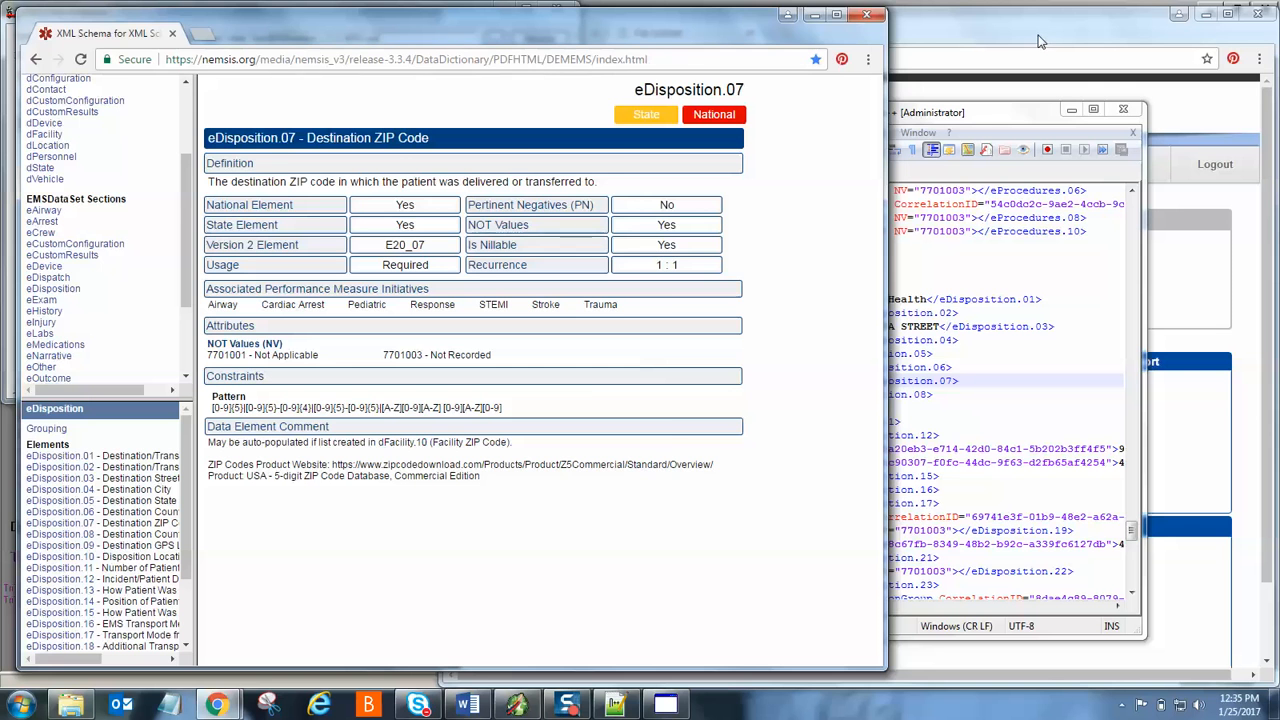
click(815, 16)
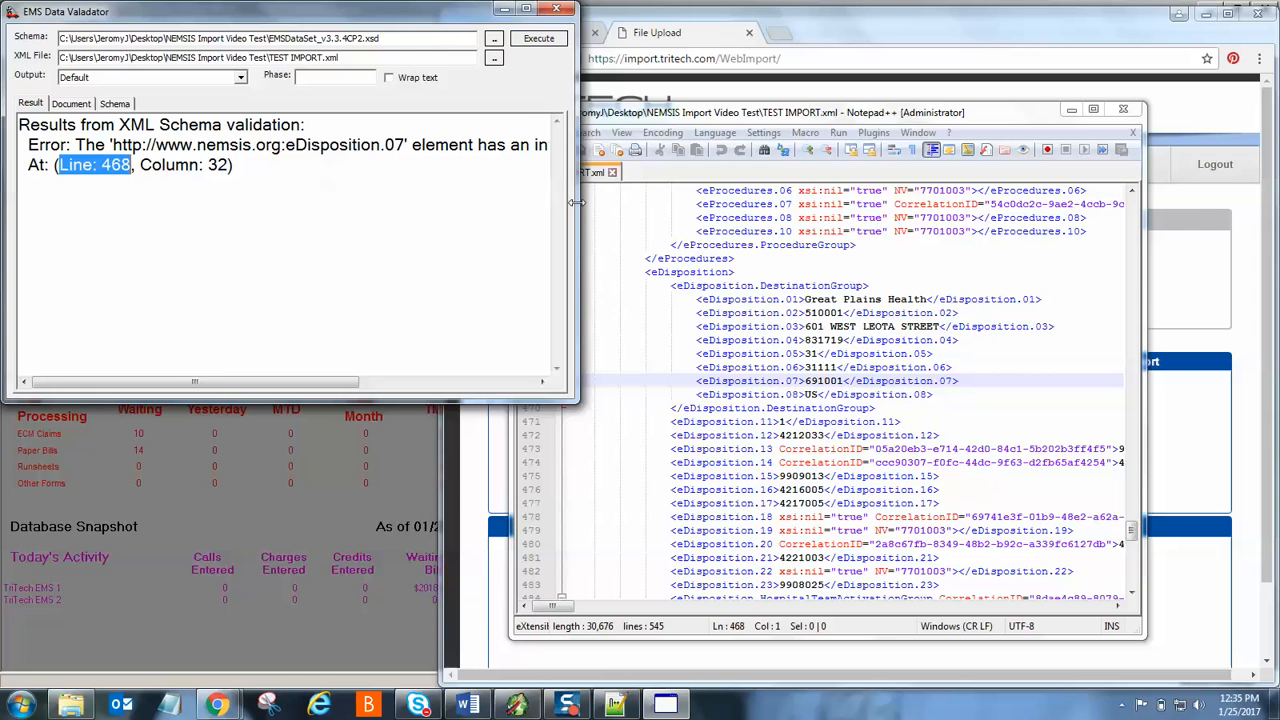
- Widen the validator and place the widened XML editor below its eDisposition.07 error
drag(577, 205, 866, 214)
click(1004, 118)
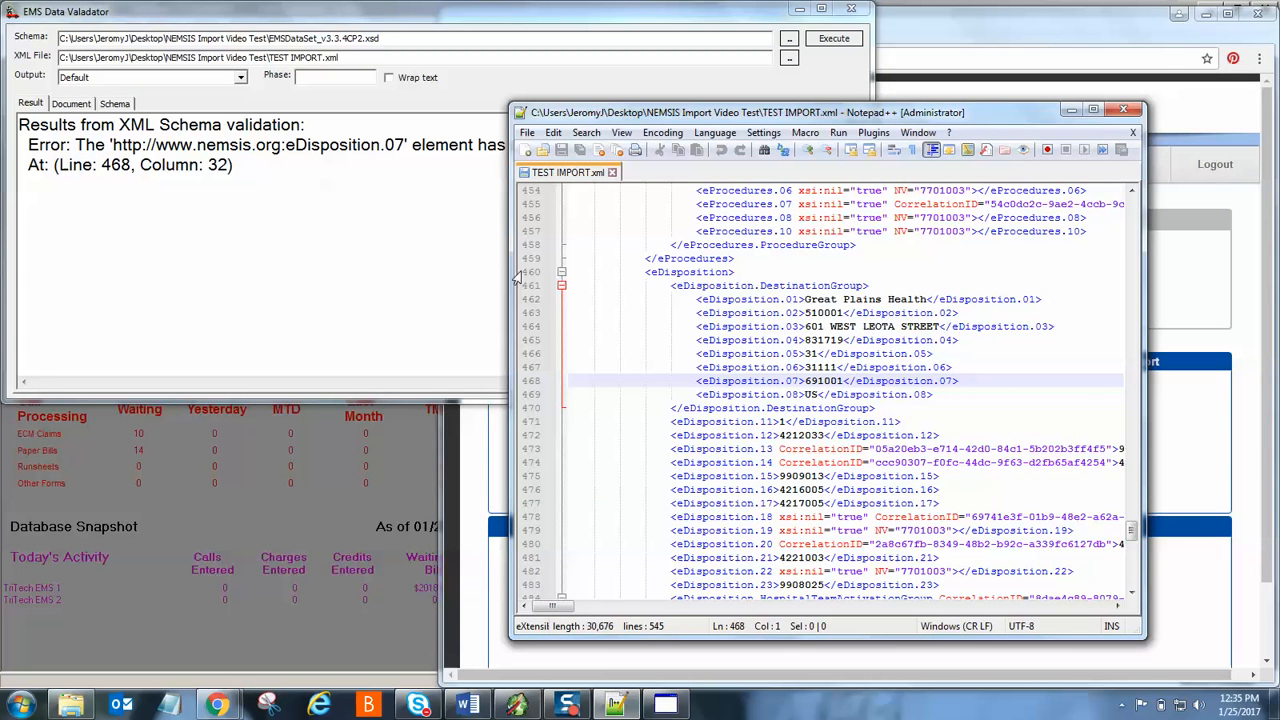
drag(510, 263, 279, 263)
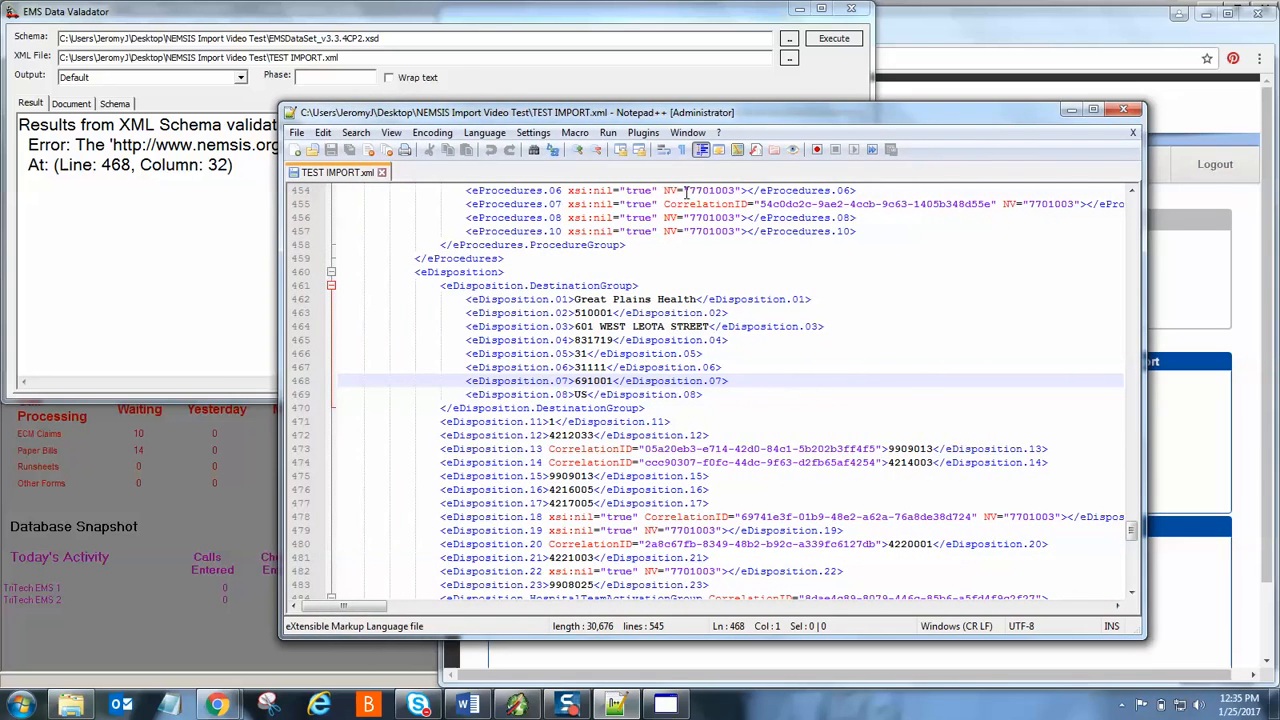
drag(898, 112, 620, 204)
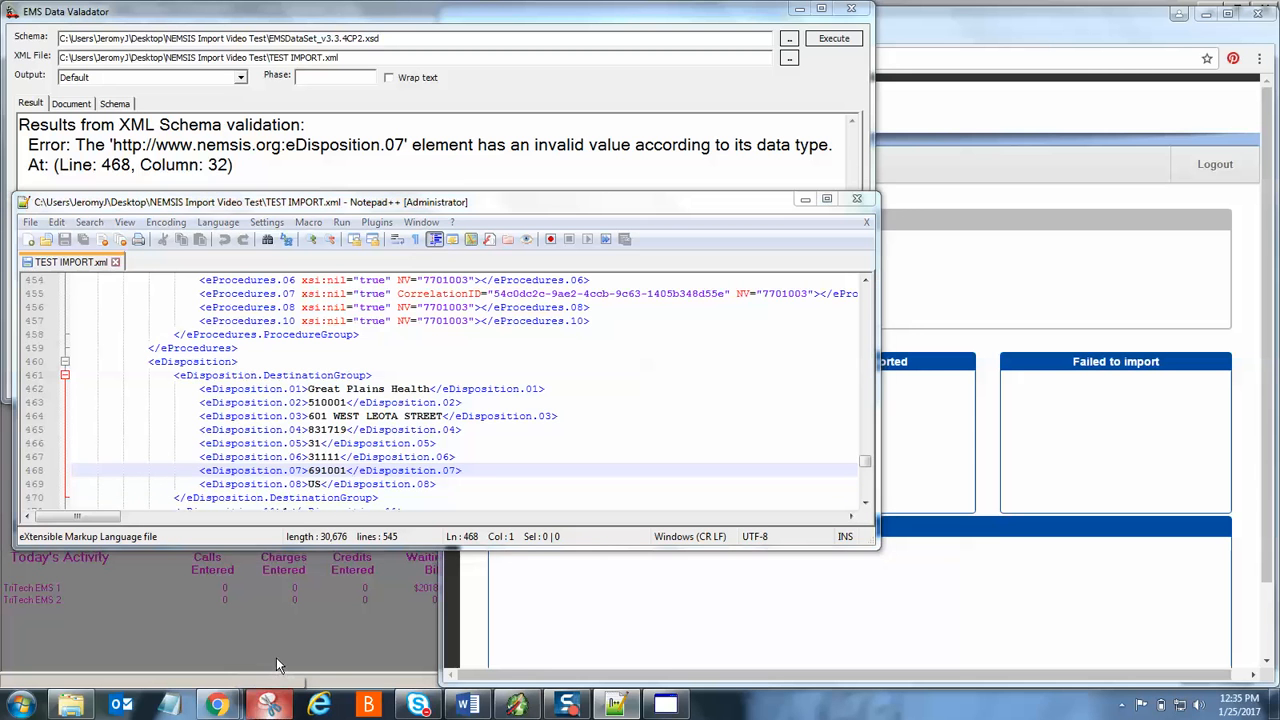
- Snip the validator's eDisposition.07 error with XML line 468, then bring up the web import page
click(268, 704)
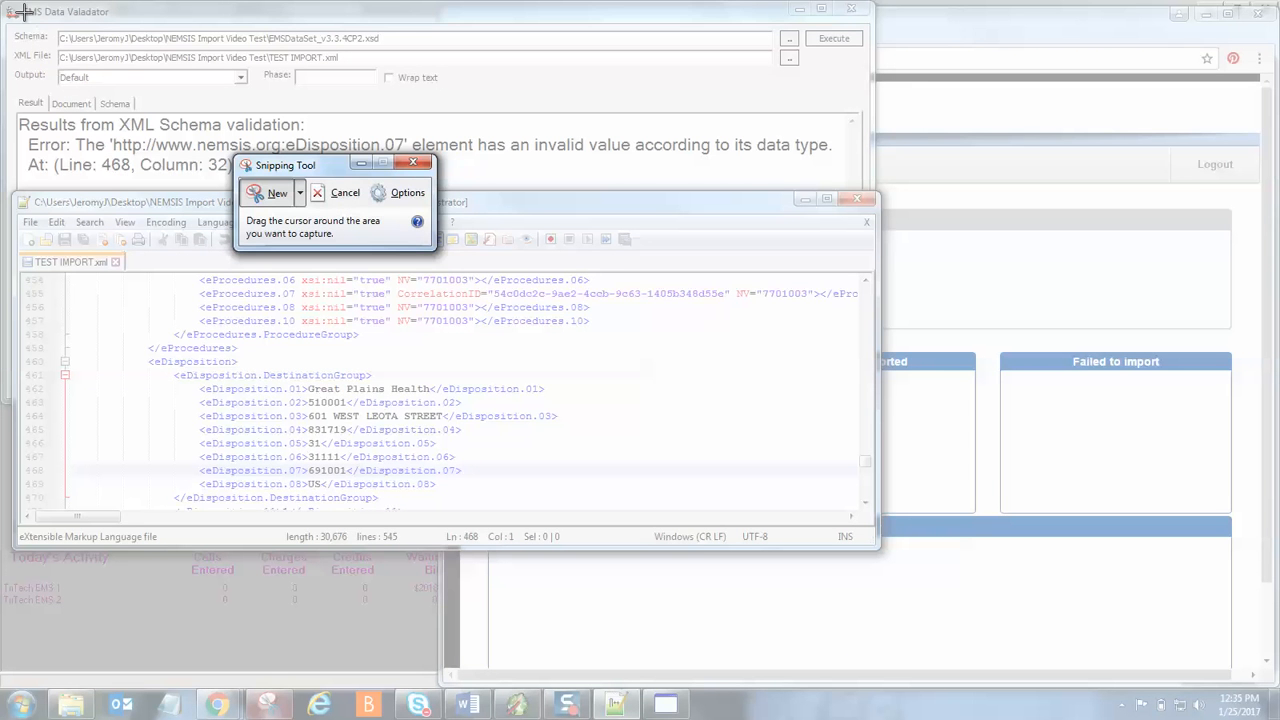
drag(4, 4, 874, 532)
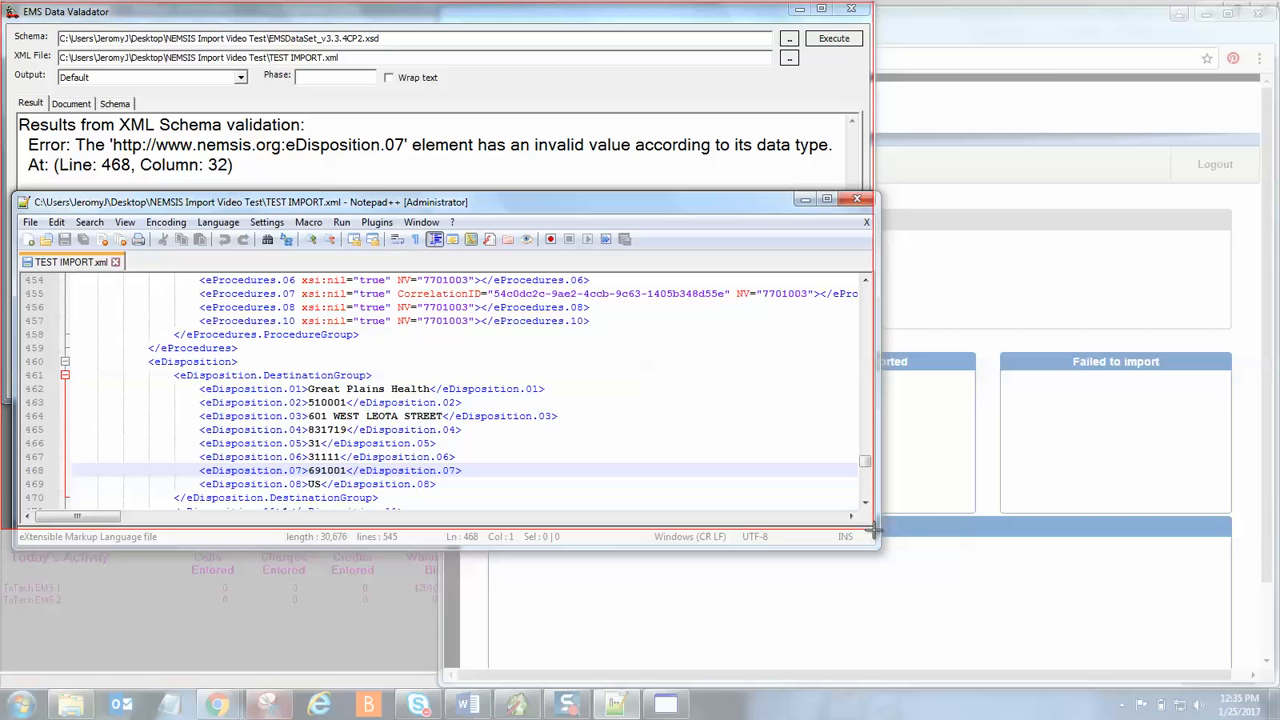
drag(874, 533, 875, 533)
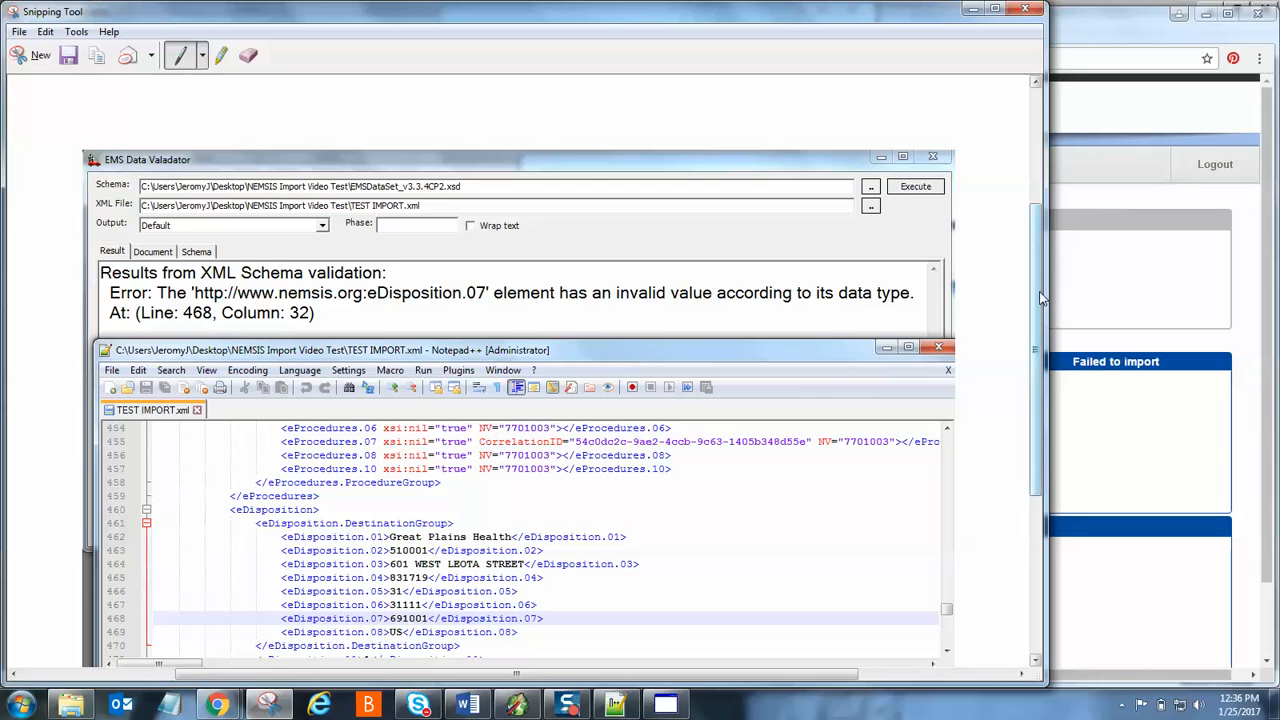
scroll(1040, 298, down, 2)
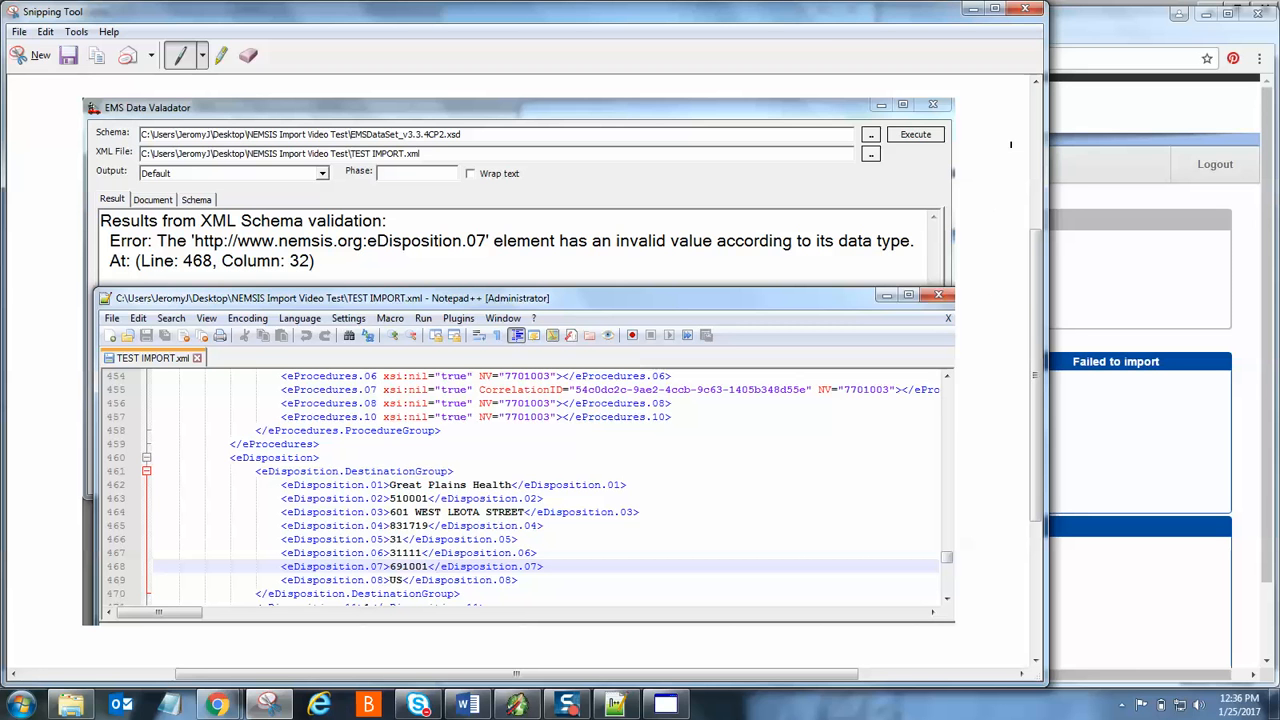
click(972, 9)
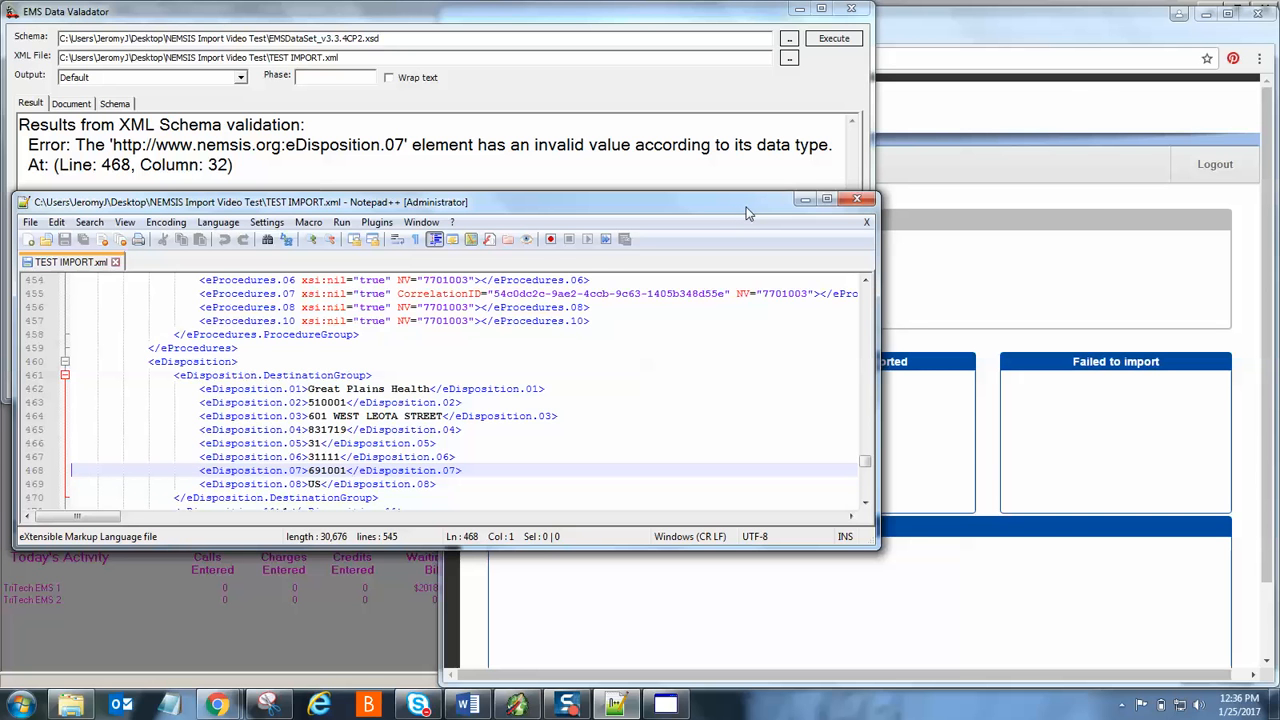
click(1106, 254)
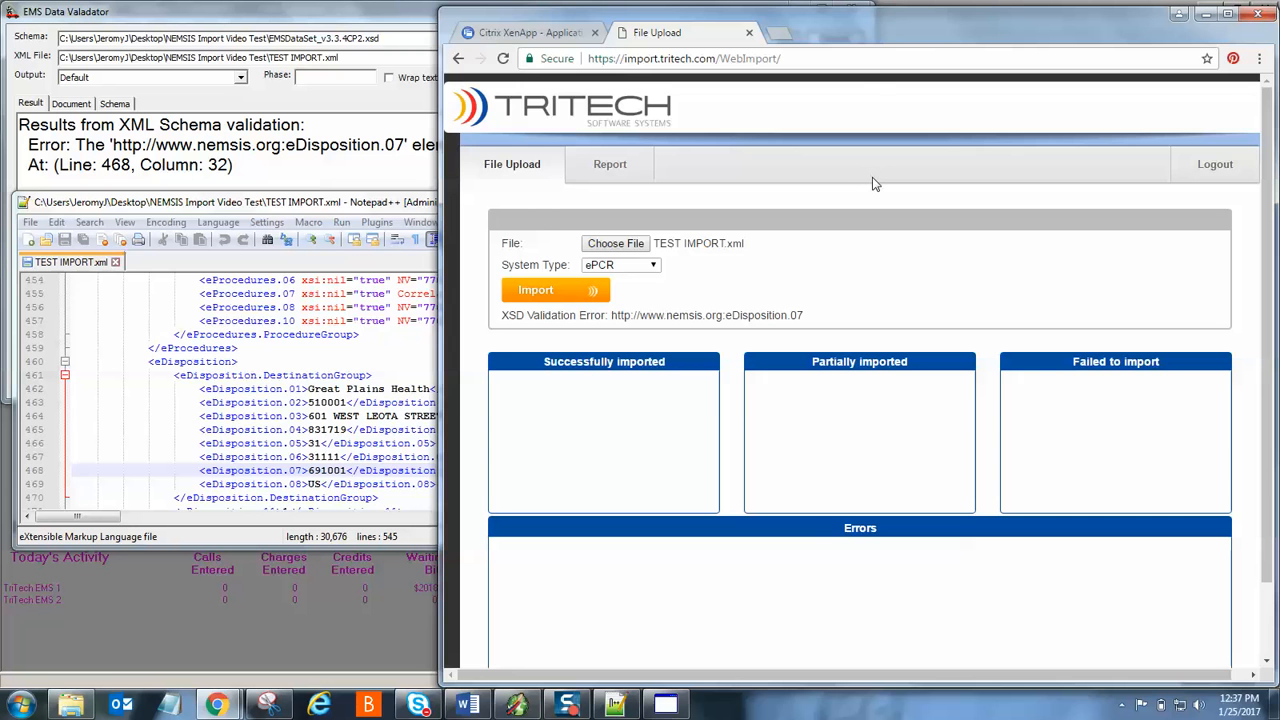
- Bring the EMS Data Validator forward showing the eDisposition.07 error at line 468, column 32
click(408, 14)
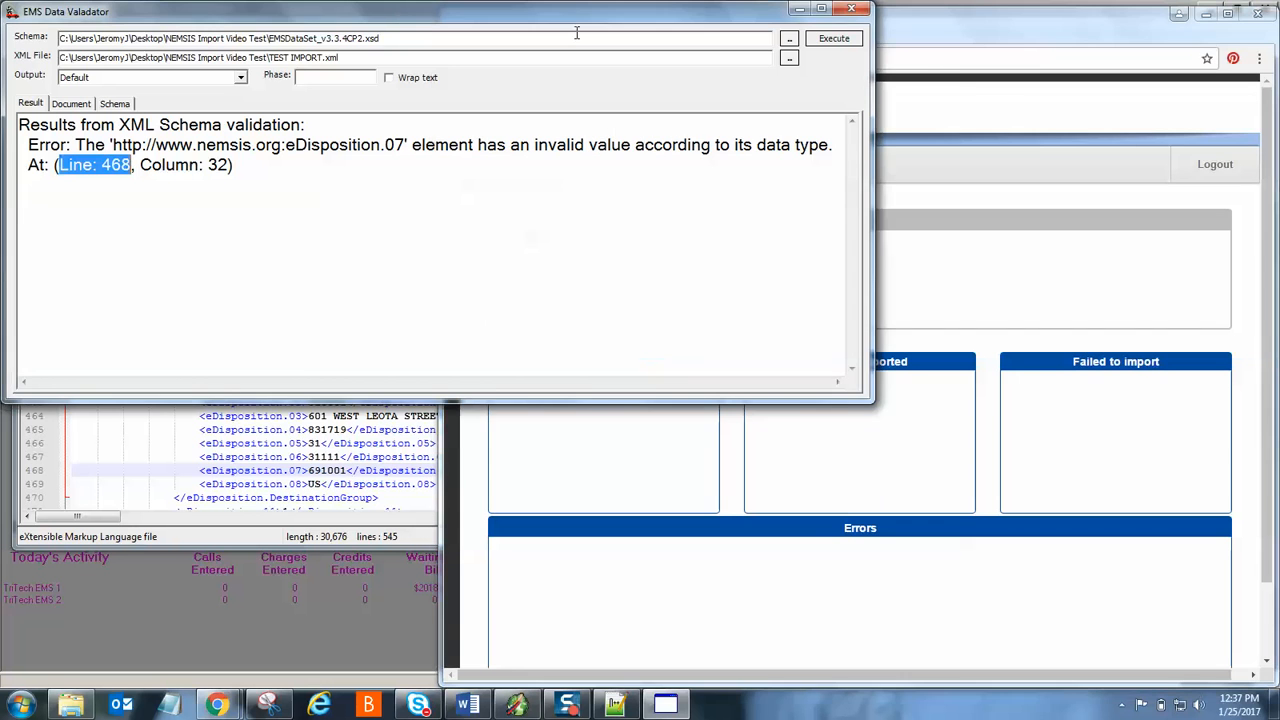
- Minimize the validator, move the XML window over Chrome, and show TriTech.com Billing's Directory Snapshot
click(800, 9)
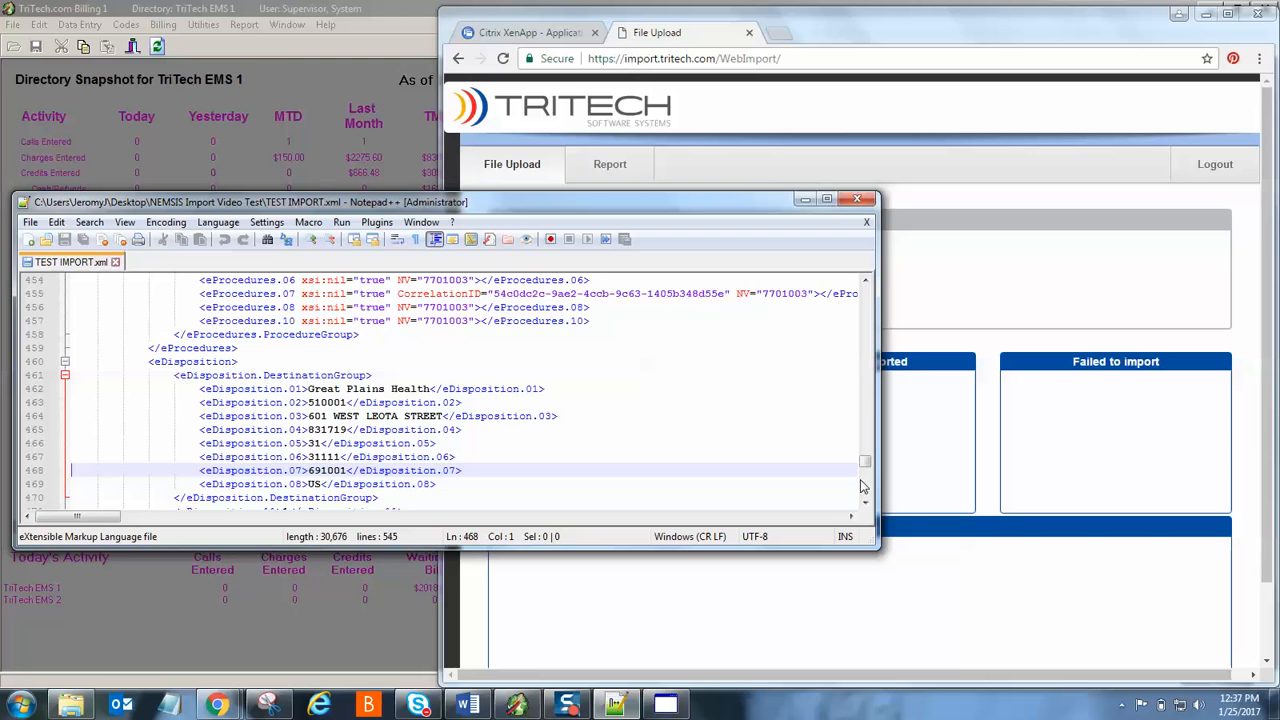
drag(866, 463, 700, 320)
drag(520, 203, 986, 107)
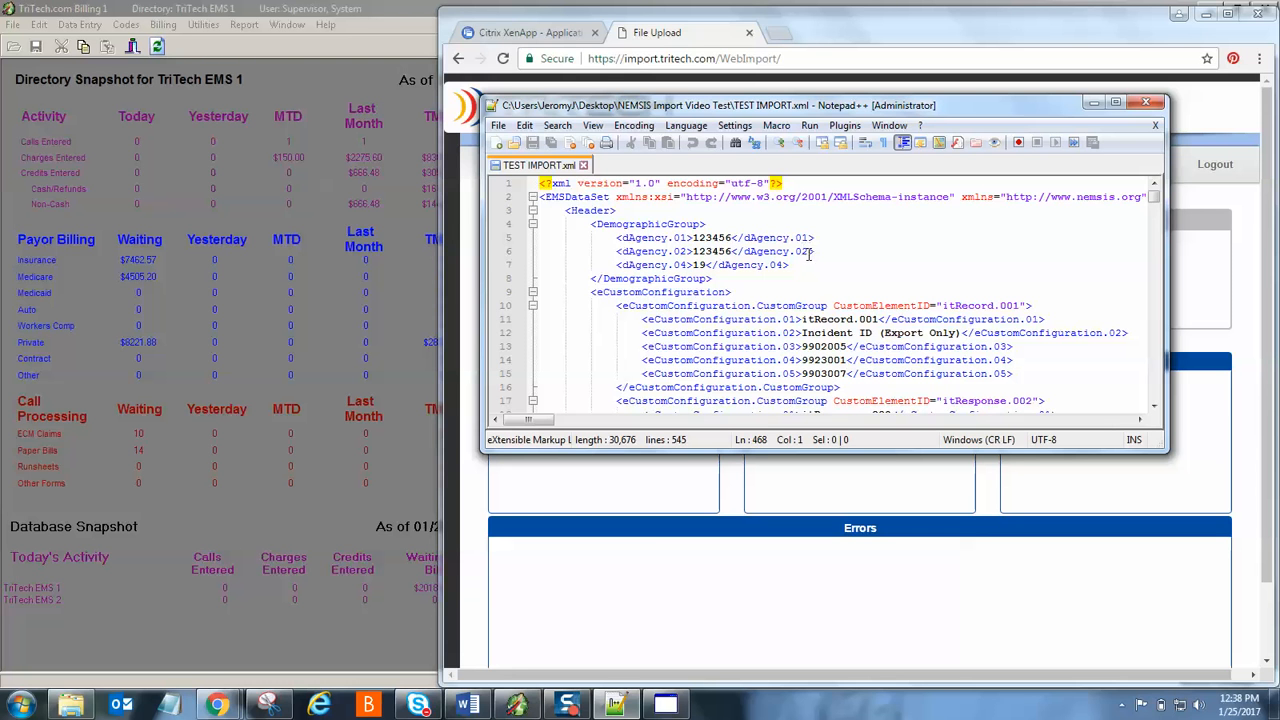
click(301, 158)
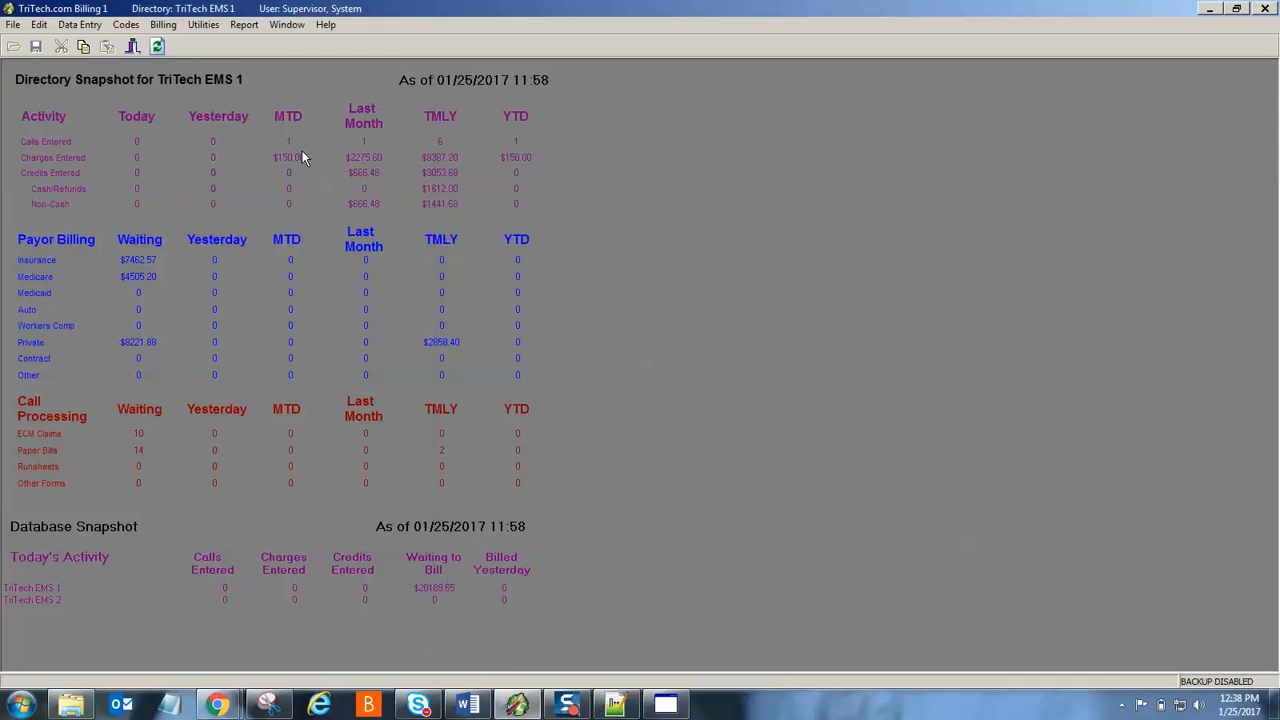
- Load the Tri Tech EMS 1 record from Codes > Agency and restore TEST IMPORT.xml beside it
click(126, 24)
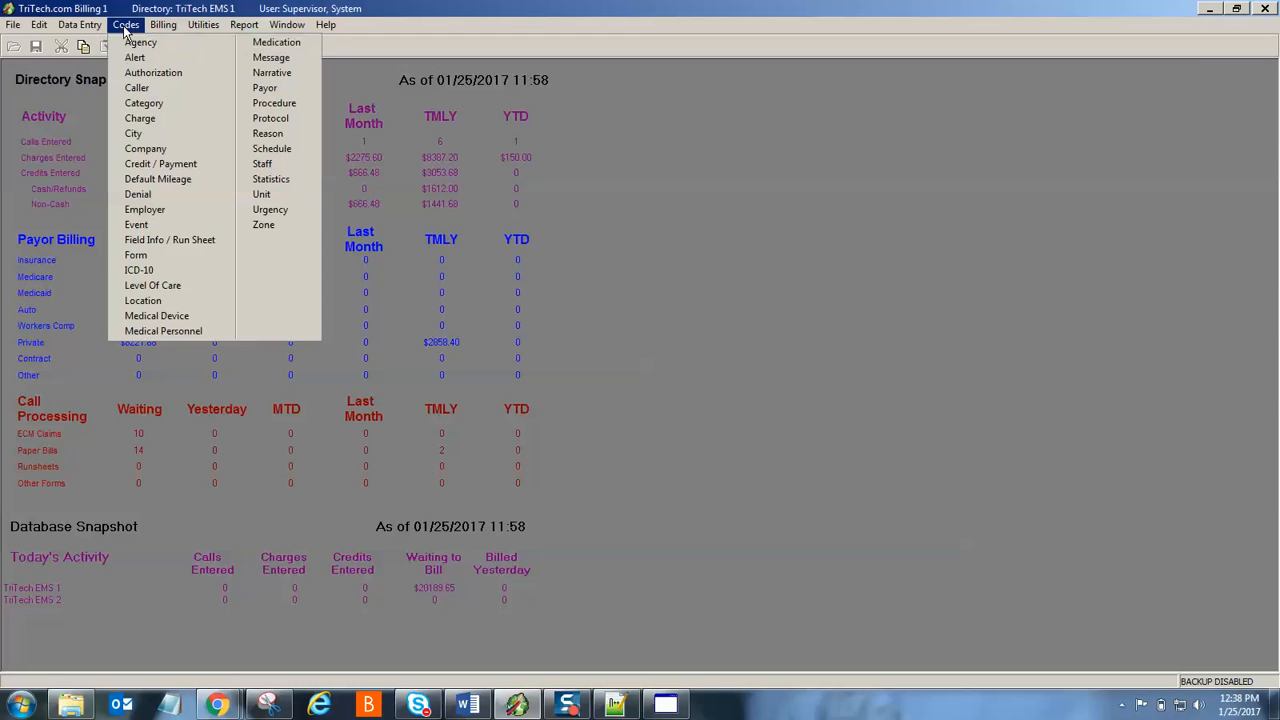
click(138, 44)
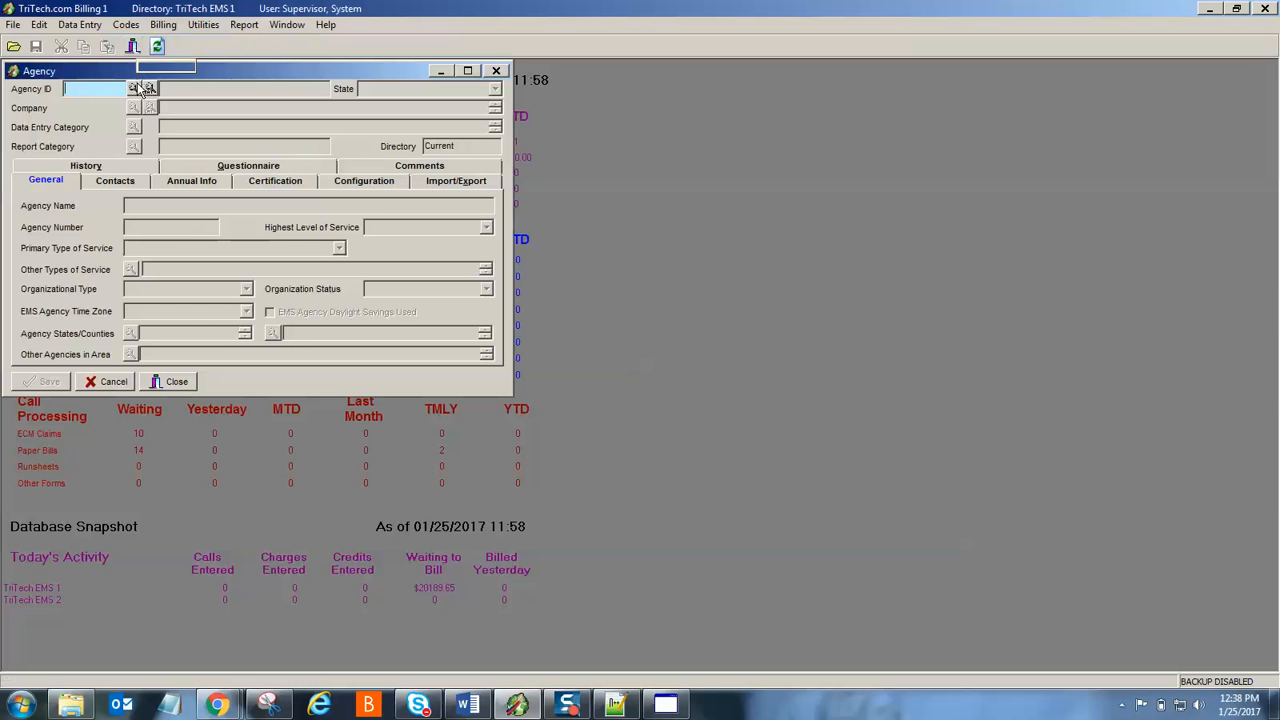
click(149, 88)
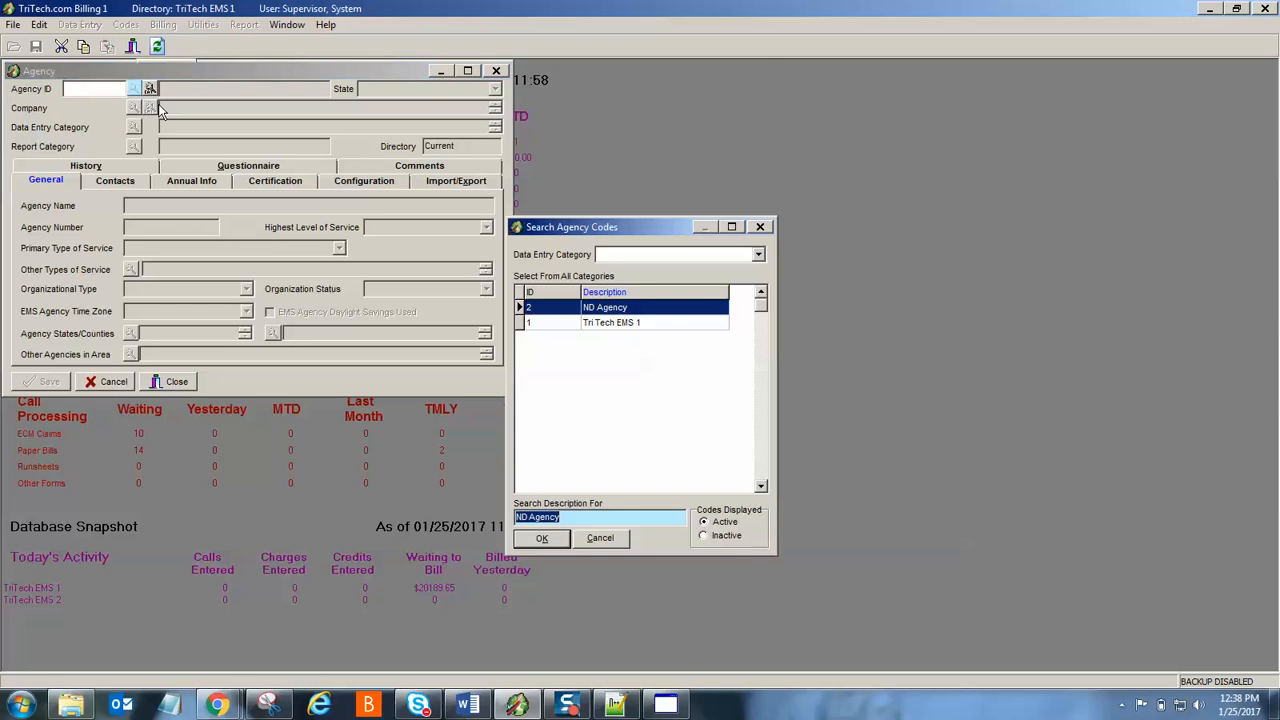
click(624, 323)
click(552, 542)
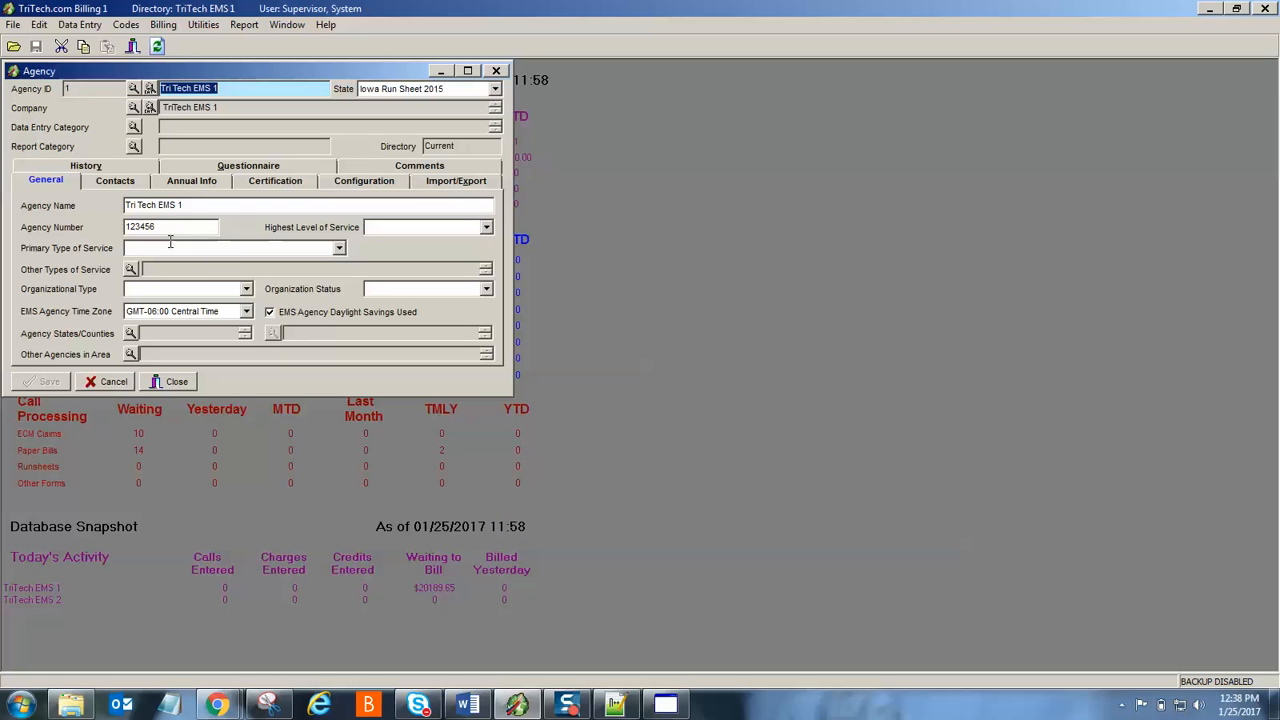
click(615, 706)
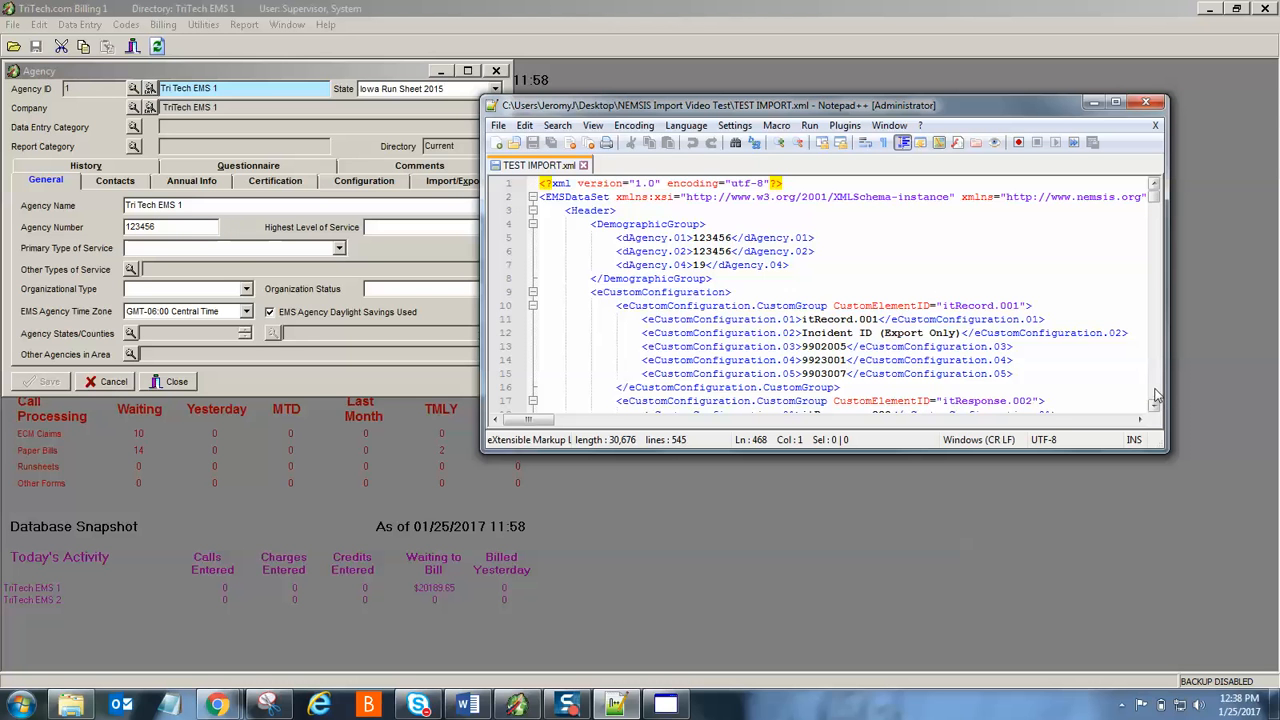
- Scroll the XML to the eResponse section and back to the top, then return to File Upload
drag(1156, 397, 1156, 397)
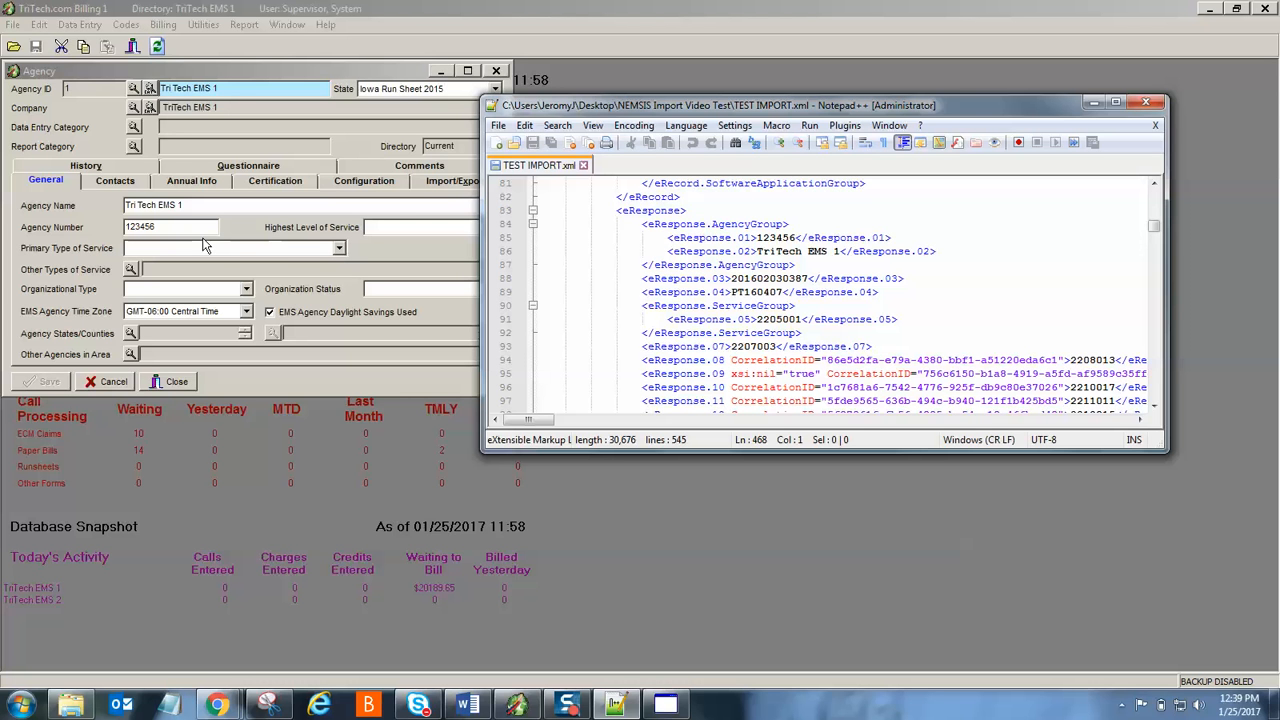
drag(1153, 228, 1155, 196)
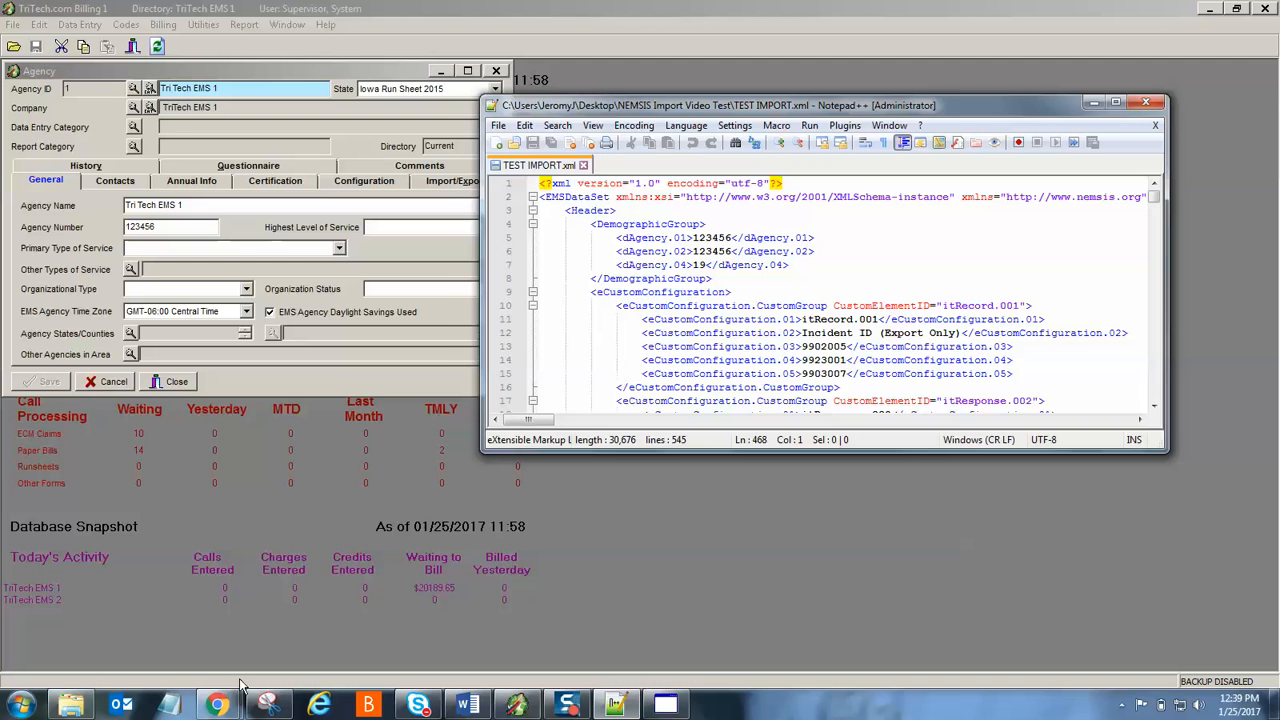
mouse_move(217, 704)
click(305, 615)
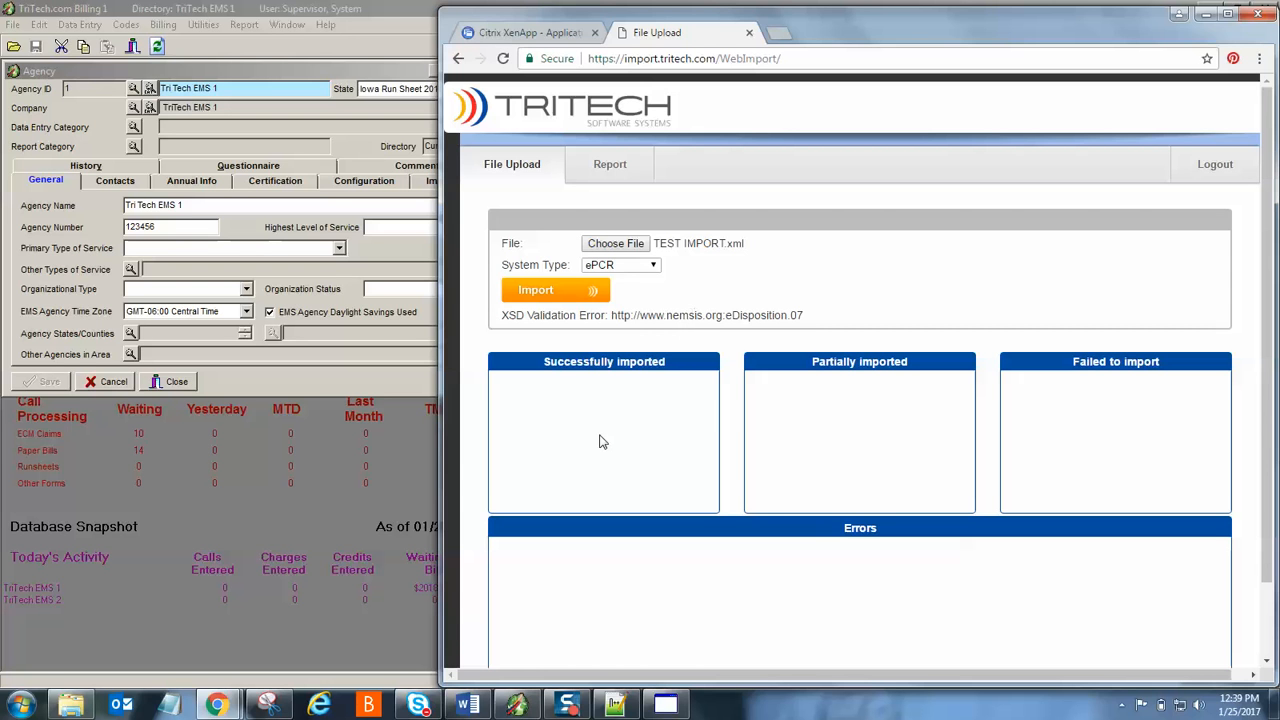
click(476, 708)
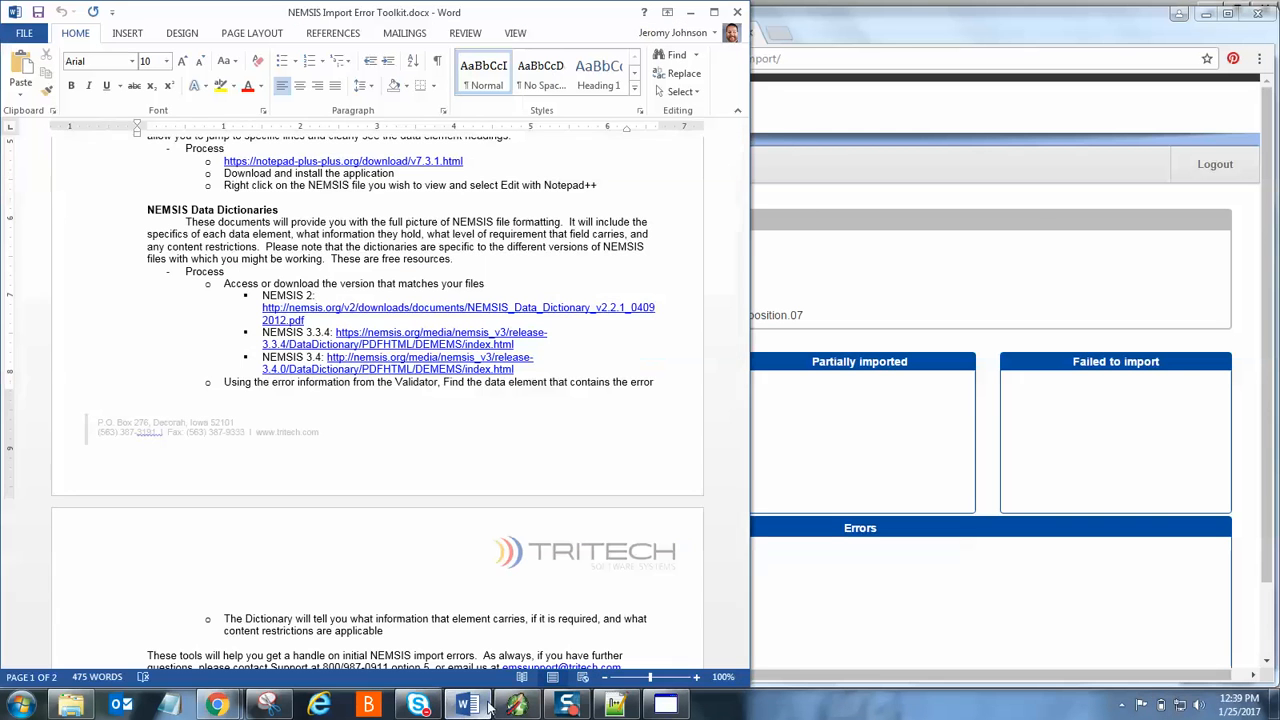
drag(744, 407, 753, 212)
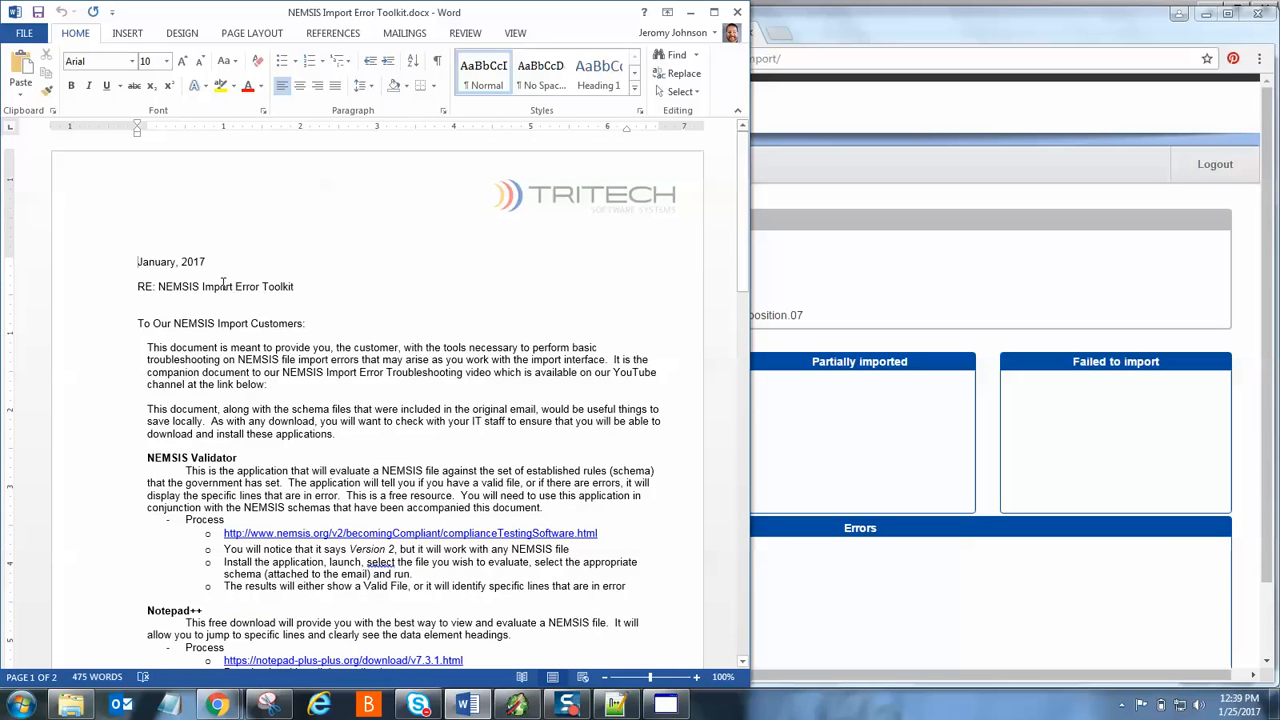
scroll(622, 428, down, 5)
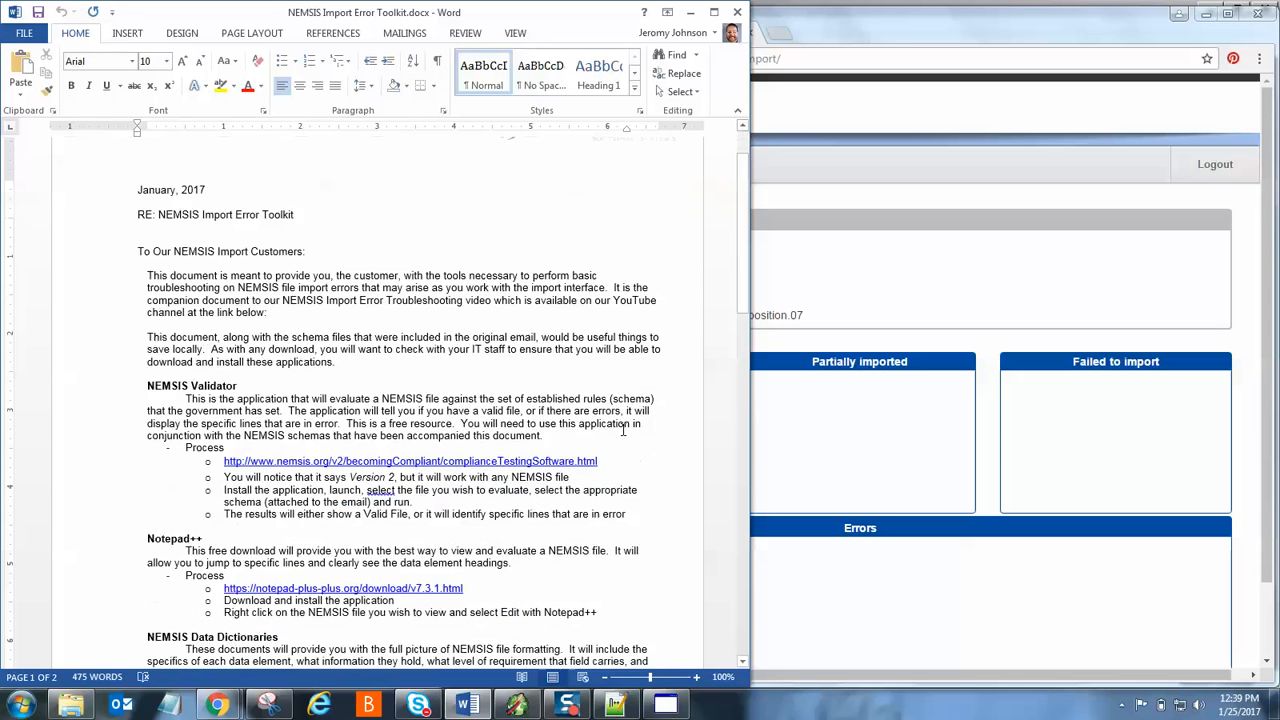
scroll(622, 430, down, 3)
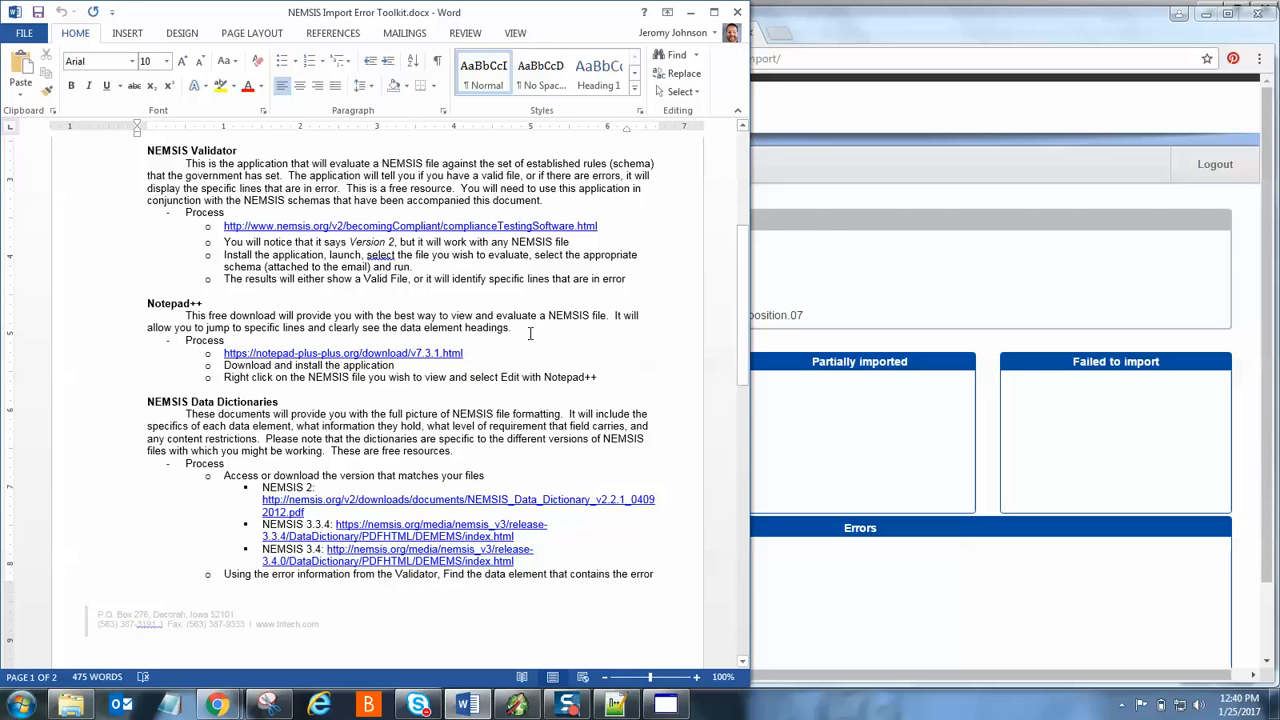
click(690, 12)
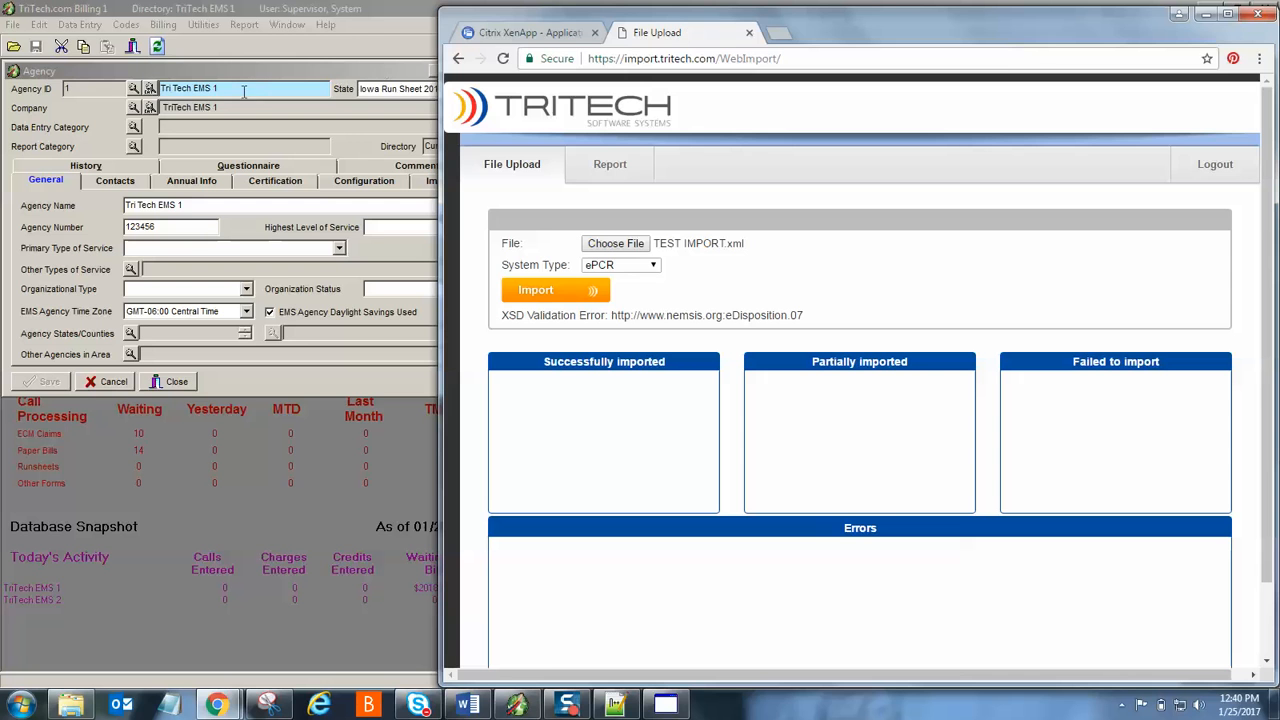